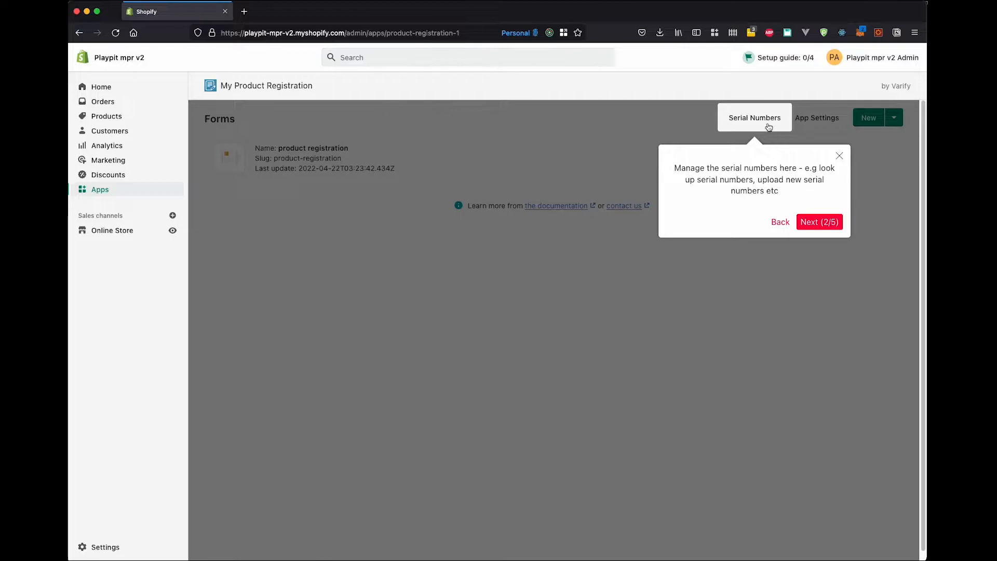
# Go through the remaining stages of the app's introductory tour and finish it.
pyautogui.click(819, 222)
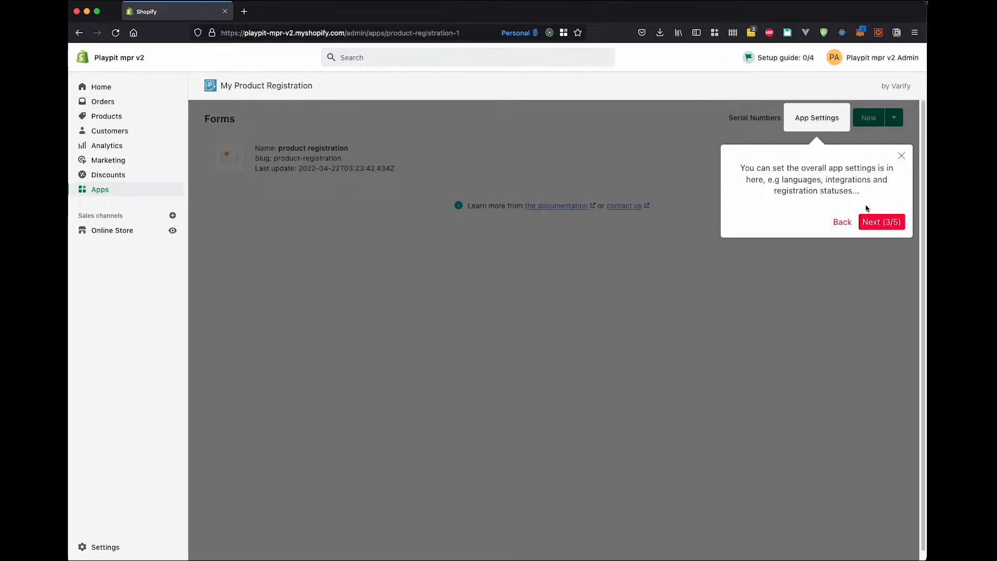
pyautogui.click(880, 224)
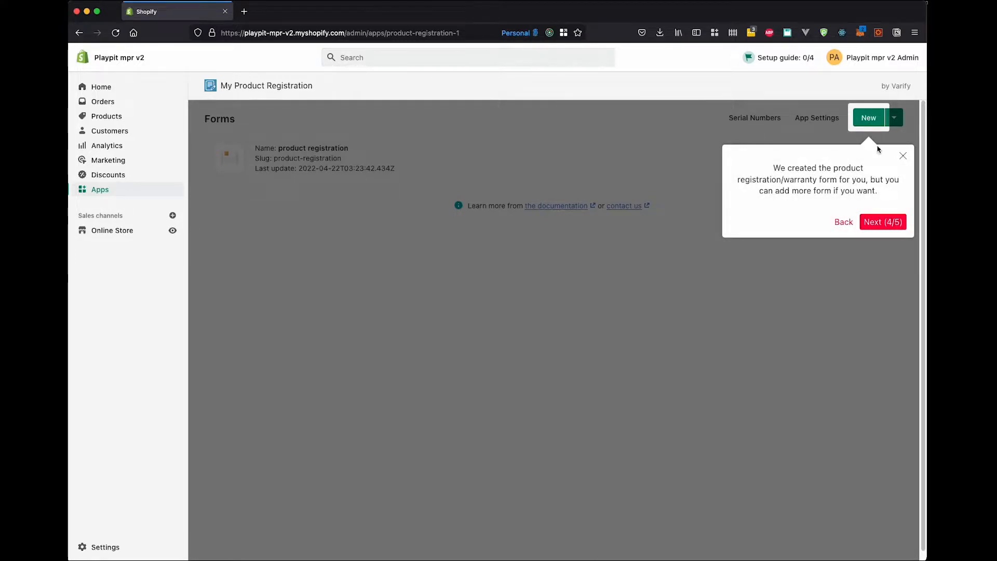
pyautogui.click(894, 223)
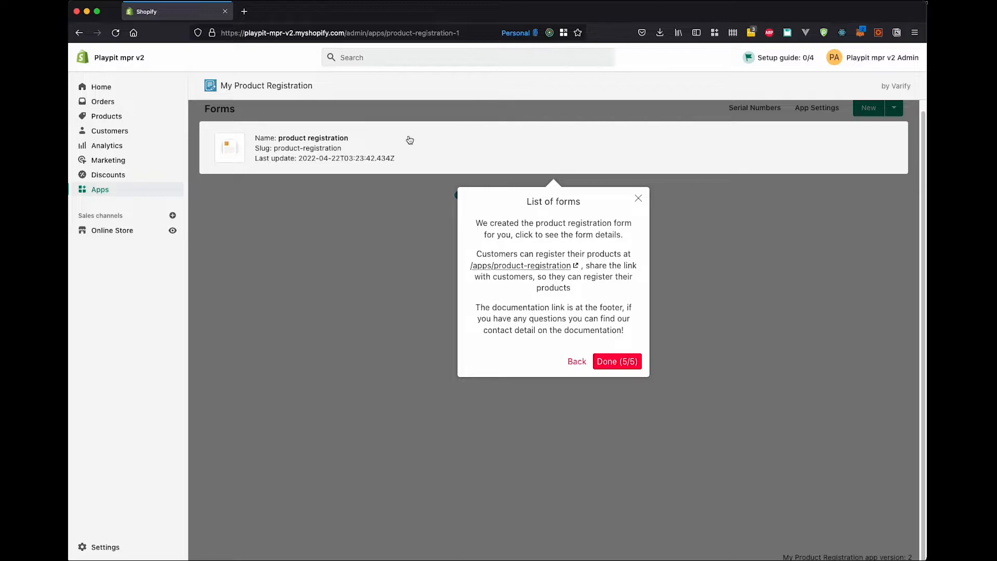
pyautogui.scroll(1, 408, 141)
pyautogui.scroll(1, 408, 141)
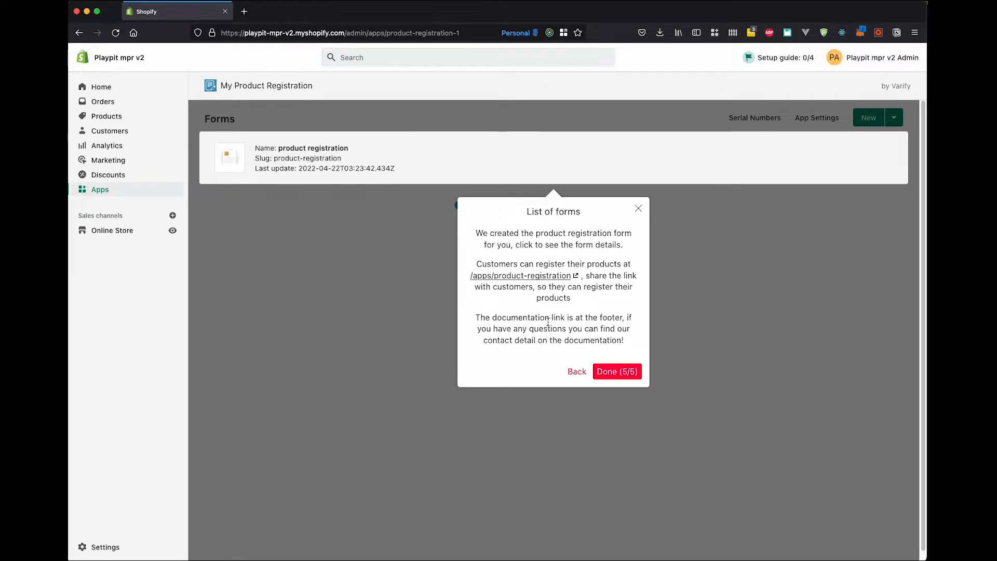
pyautogui.click(630, 375)
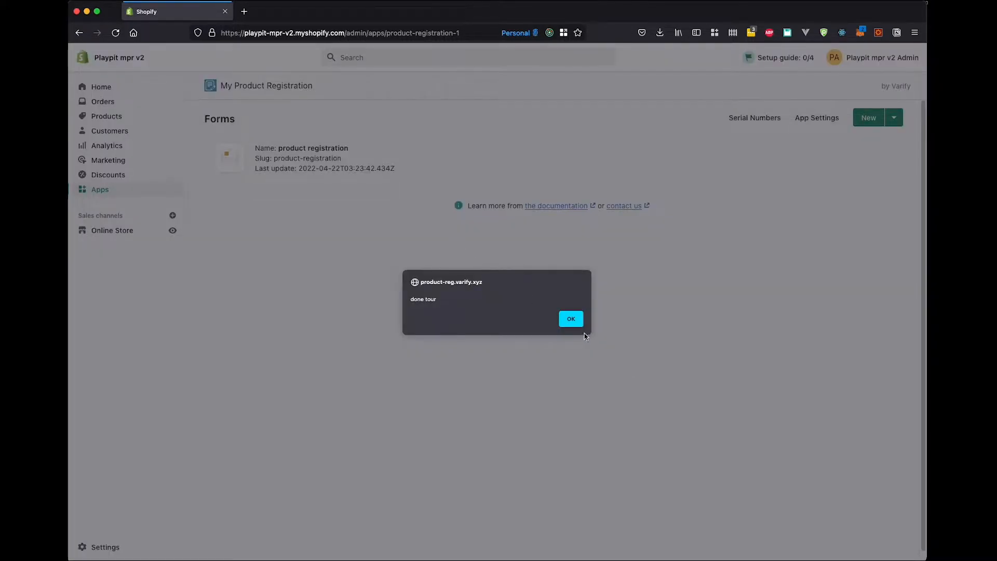
pyautogui.click(569, 319)
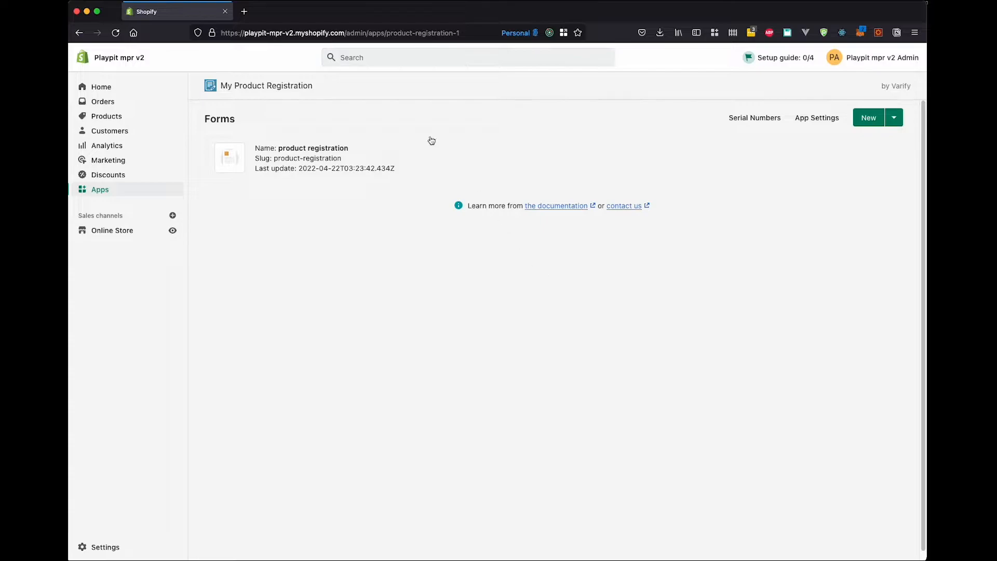
# Open the product registration form and view it on the storefront, checking its introduction text.
pyautogui.click(369, 163)
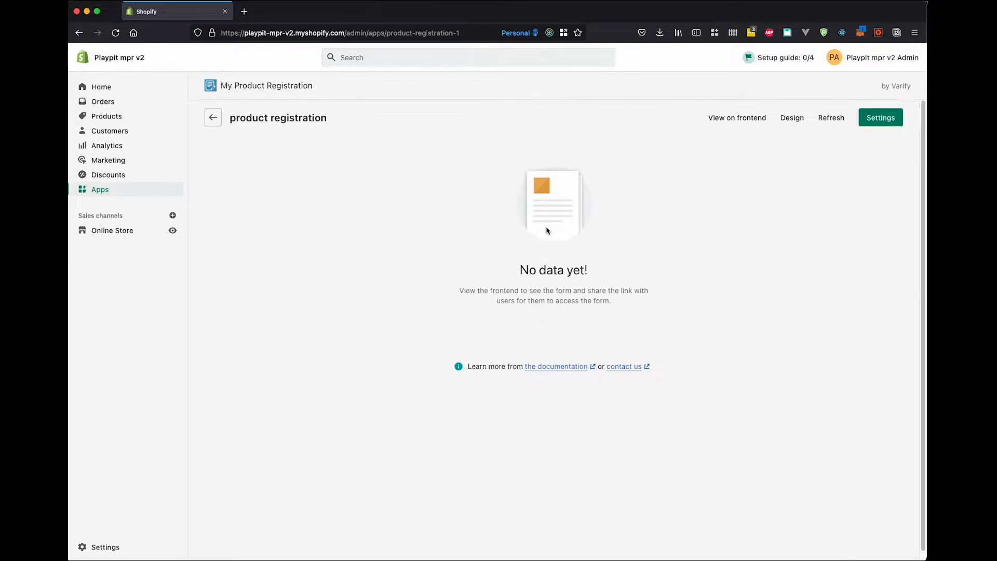
pyautogui.click(732, 123)
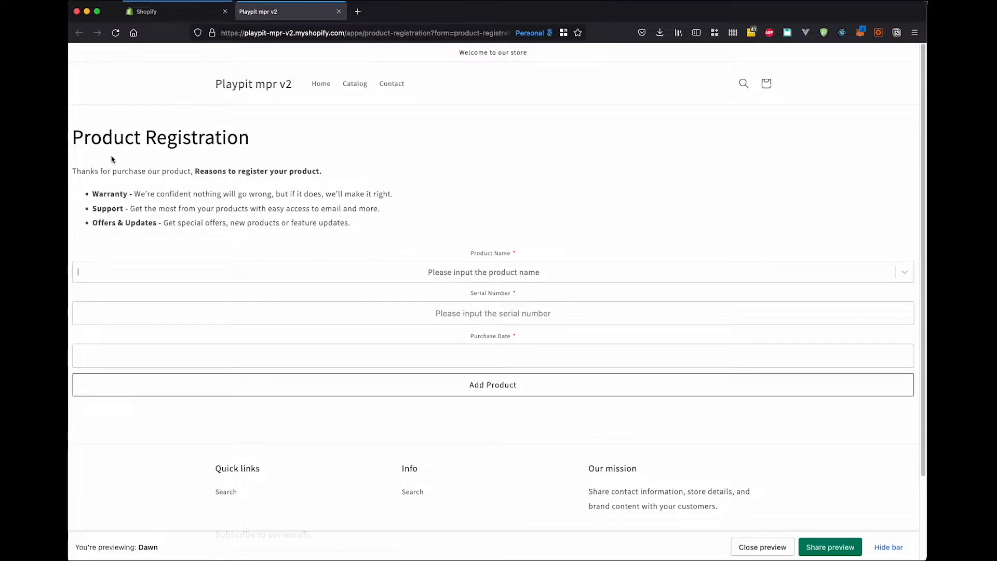
pyautogui.moveTo(77, 135); pyautogui.dragTo(349, 164)
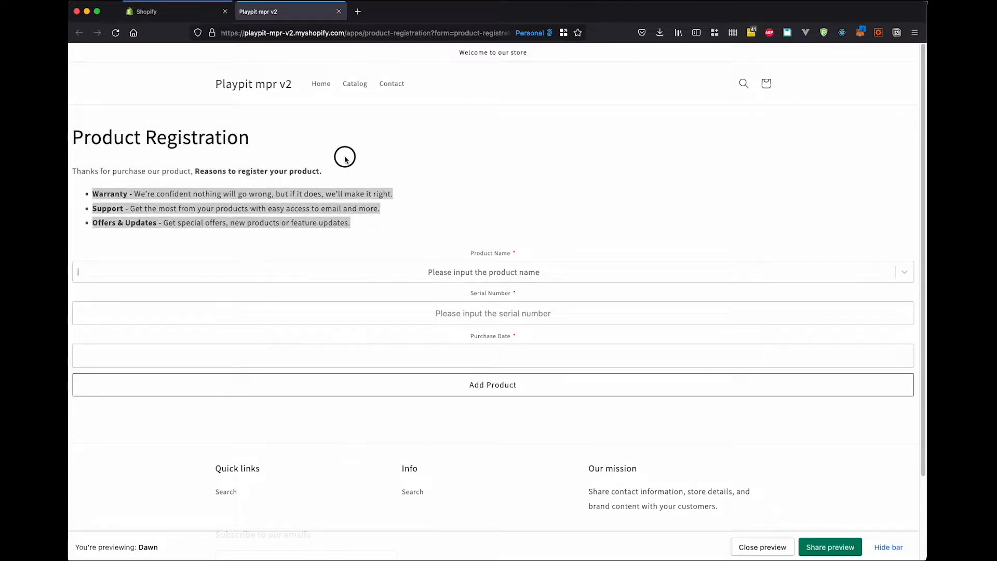
pyautogui.click(335, 146)
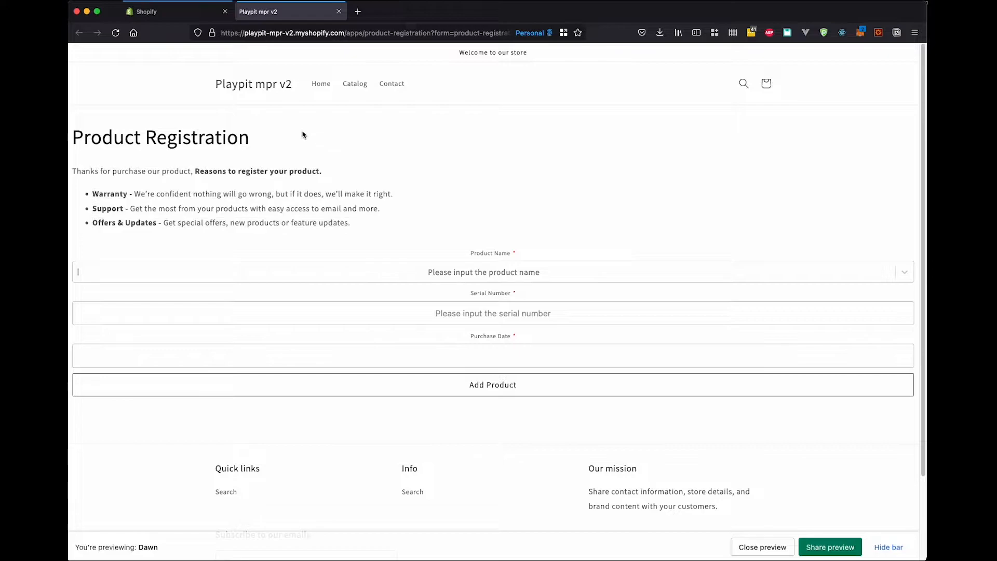
# Open the Product step in the form's design and compare its fields with those on the storefront page.
pyautogui.click(155, 11)
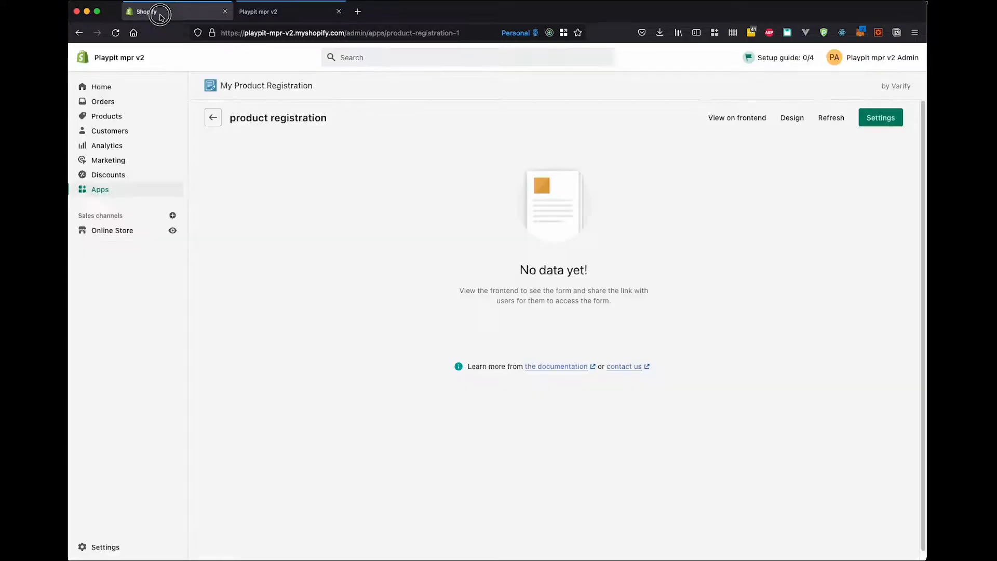
pyautogui.click(792, 119)
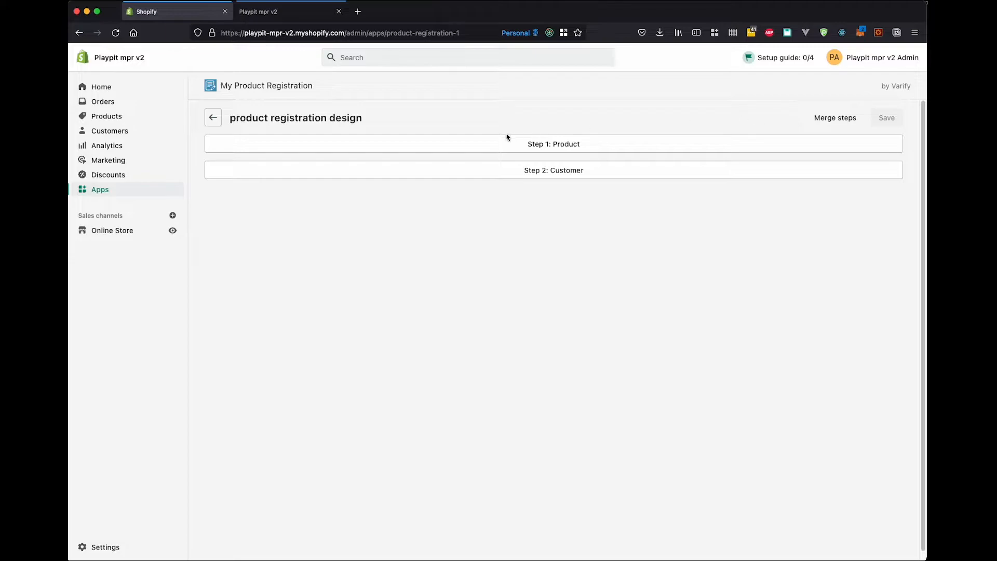
pyautogui.click(557, 146)
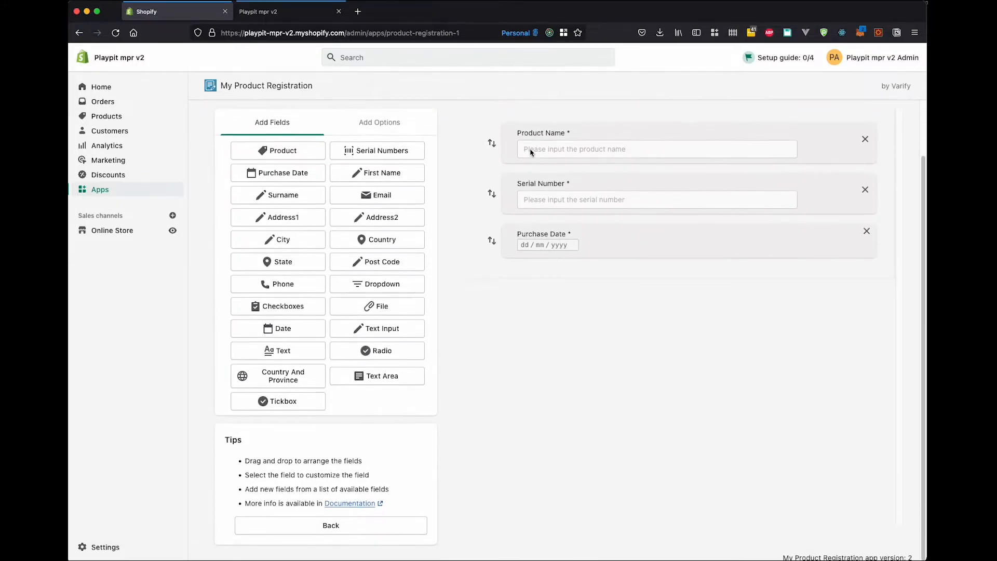
pyautogui.scroll(1, 492, 184)
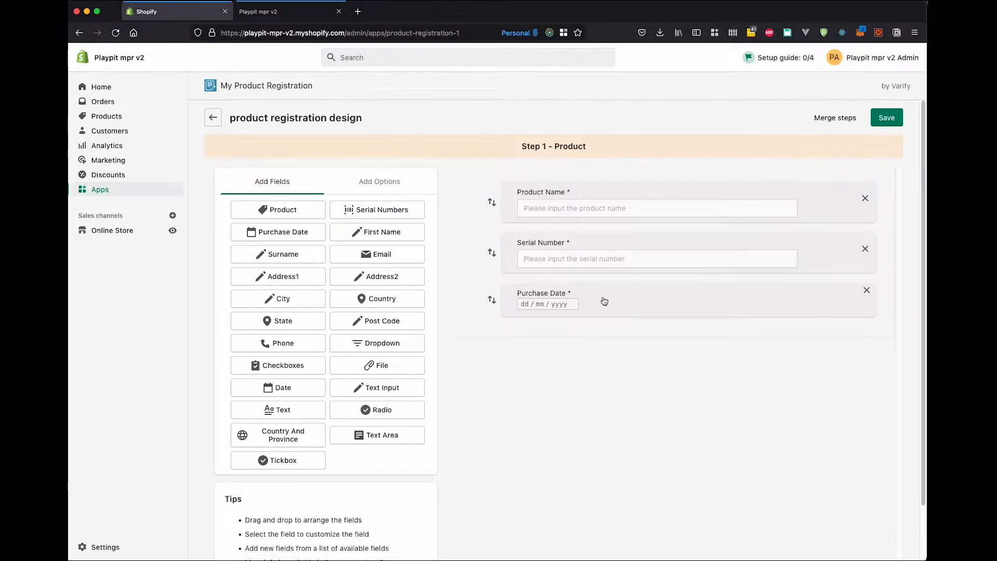
pyautogui.click(255, 10)
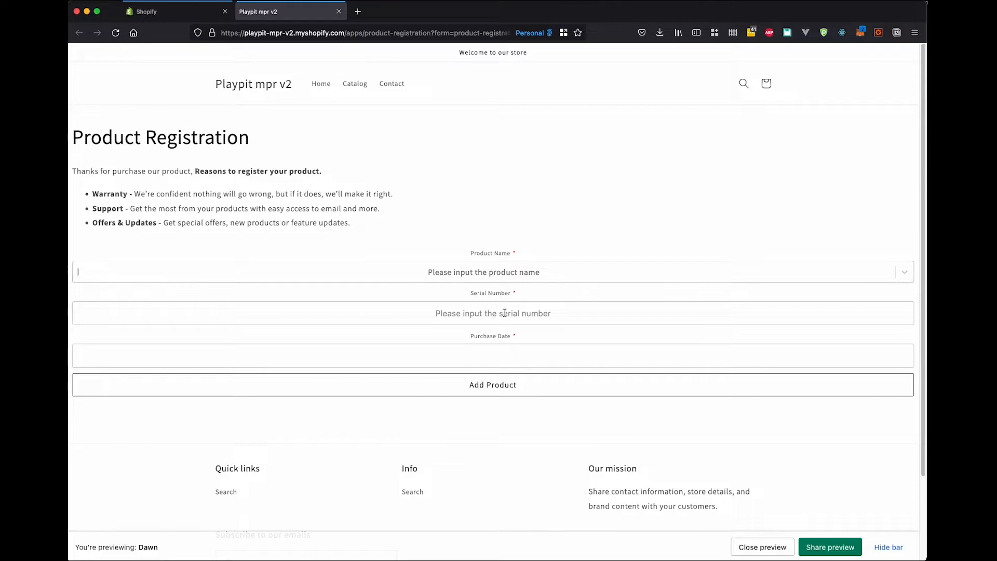
pyautogui.click(180, 11)
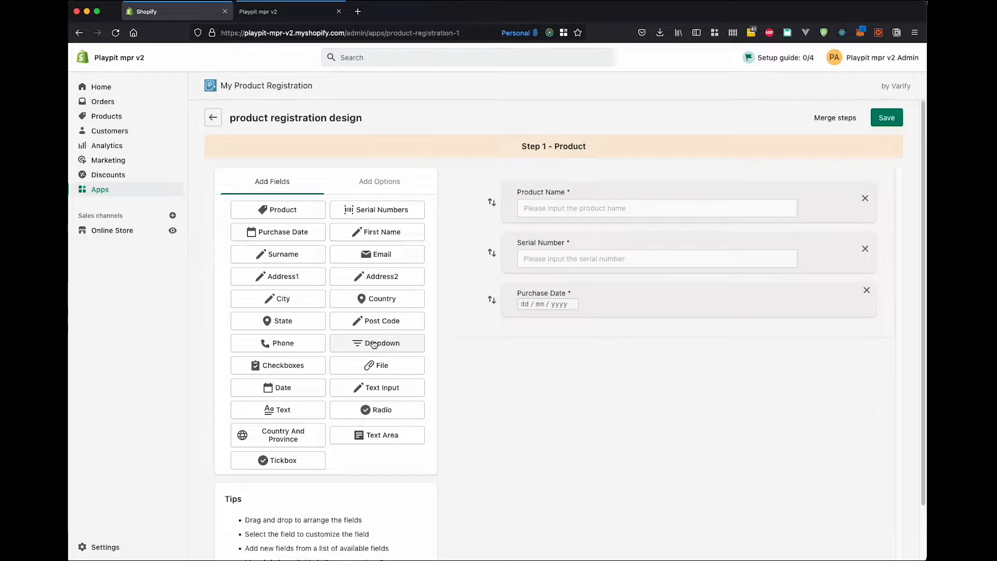
# Add a File field to the Product step and title it "Upload a receipt".
pyautogui.click(387, 370)
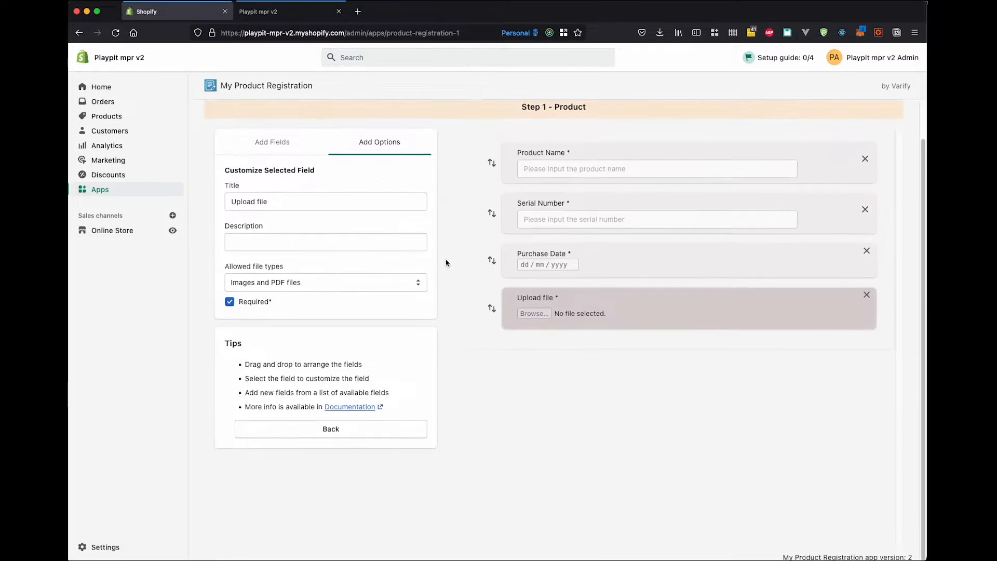
pyautogui.tripleClick(287, 197)
pyautogui.write('Upload an')
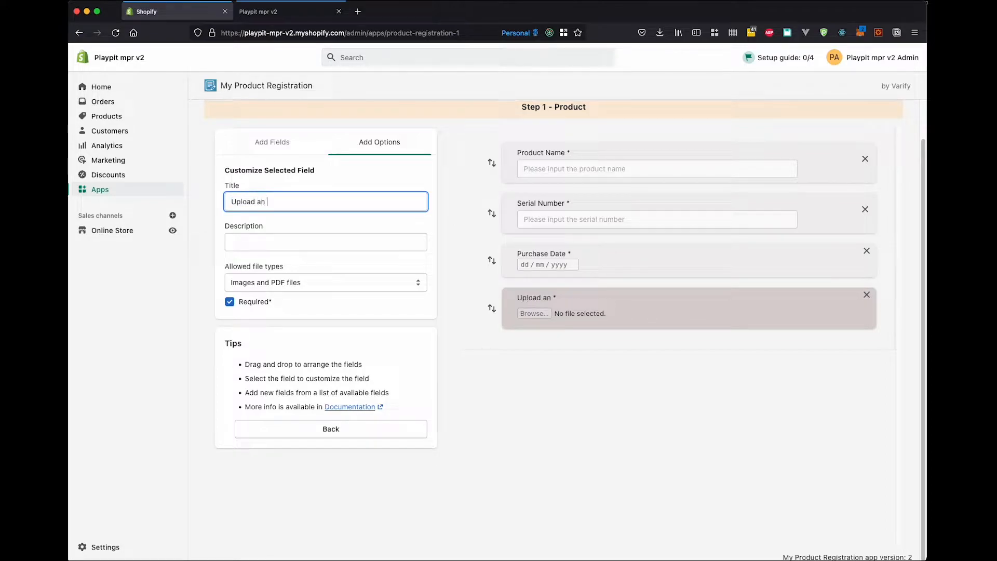
pyautogui.press('BackSpace')
pyautogui.write('receipt')
# Allow "Images and PDF files" for the receipt upload field and save the form design.
pyautogui.click(331, 286)
pyautogui.click(310, 283)
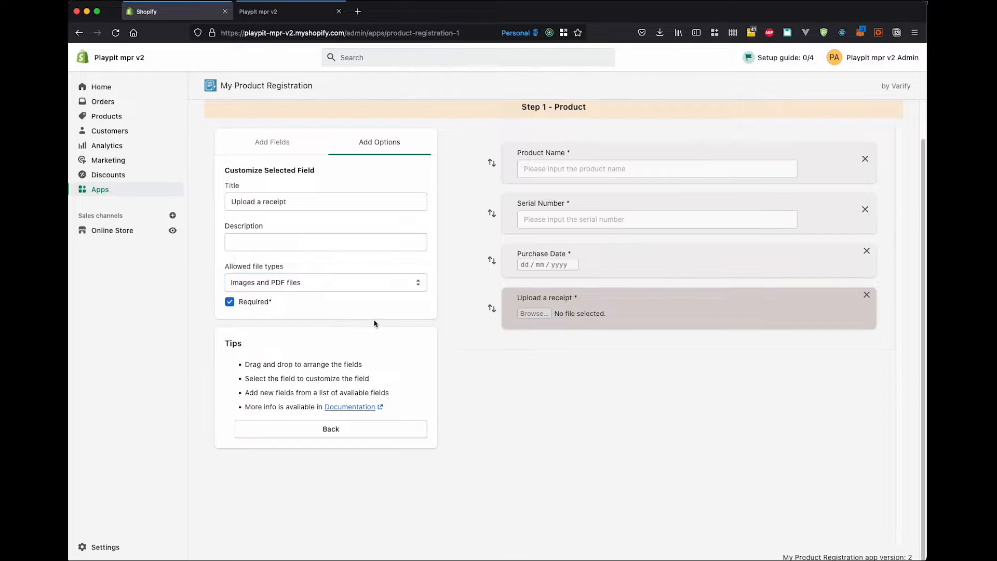
pyautogui.scroll(2, 726, 234)
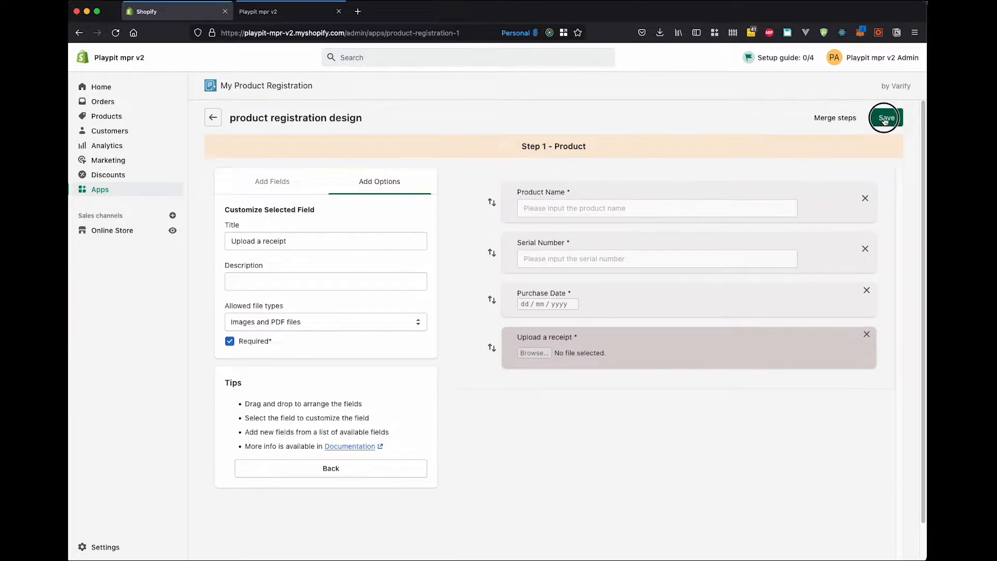
pyautogui.click(886, 117)
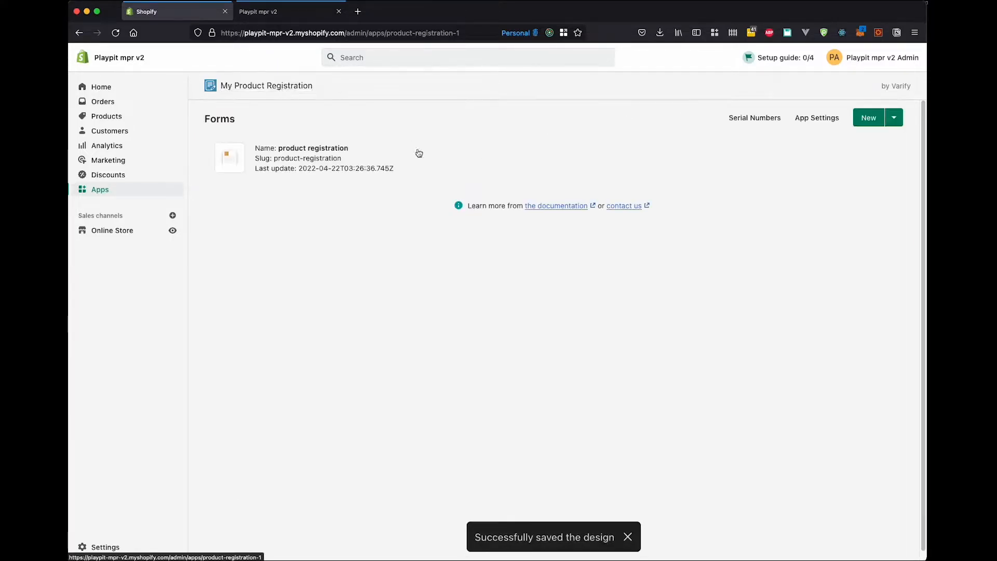
# Reload the storefront registration form and check the receipt field's file picker without choosing a file.
pyautogui.click(305, 12)
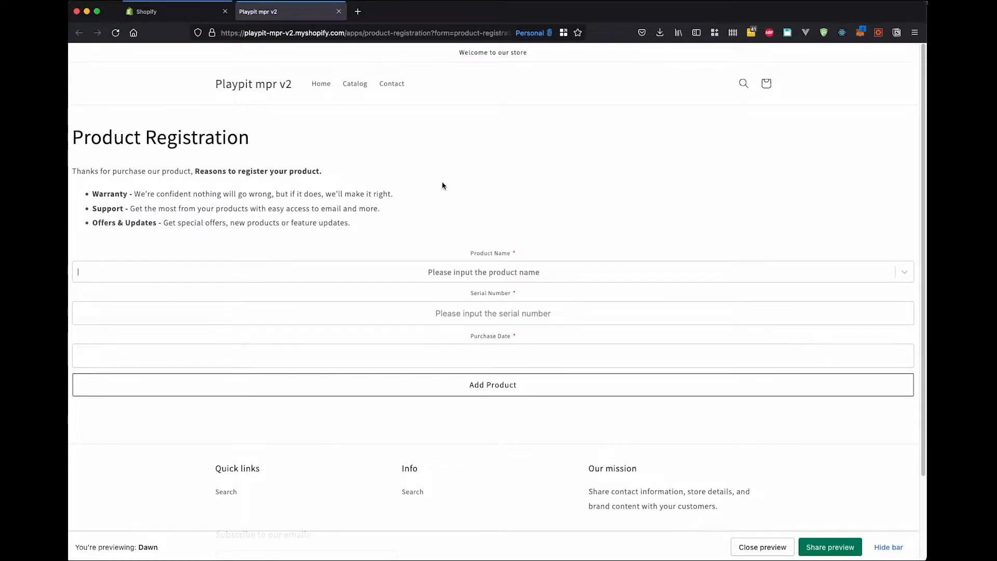
pyautogui.press('super+r')
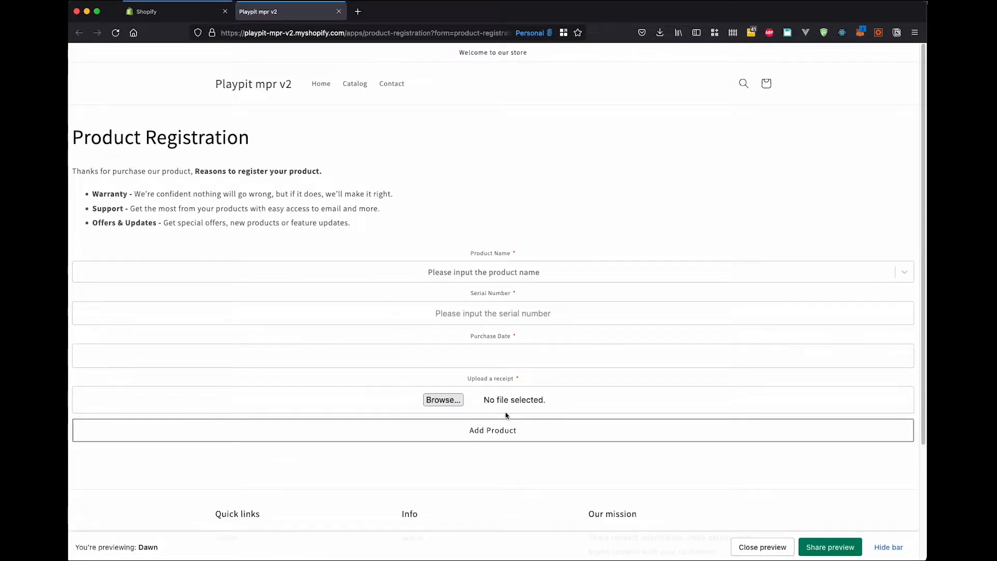
pyautogui.click(454, 403)
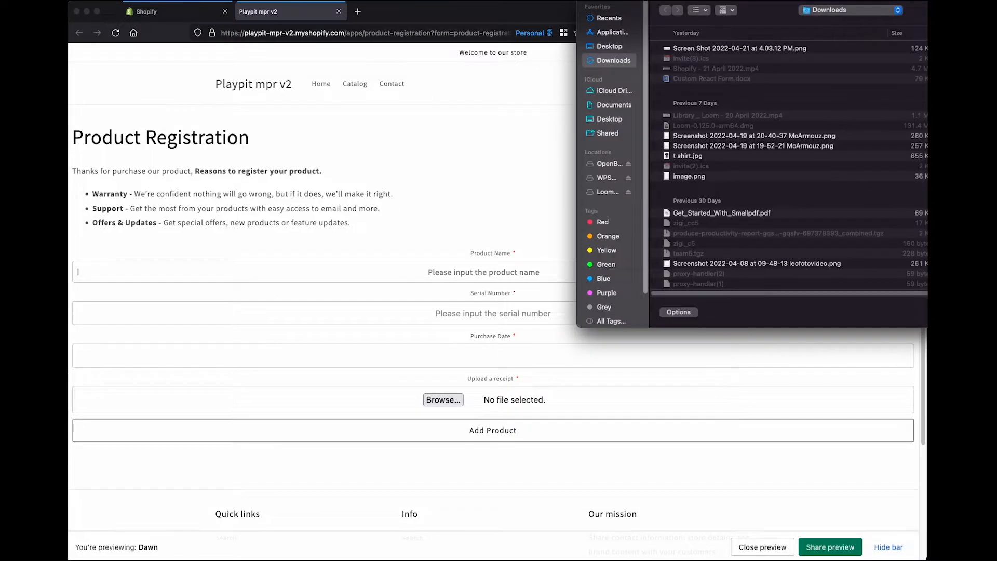
pyautogui.press('Escape')
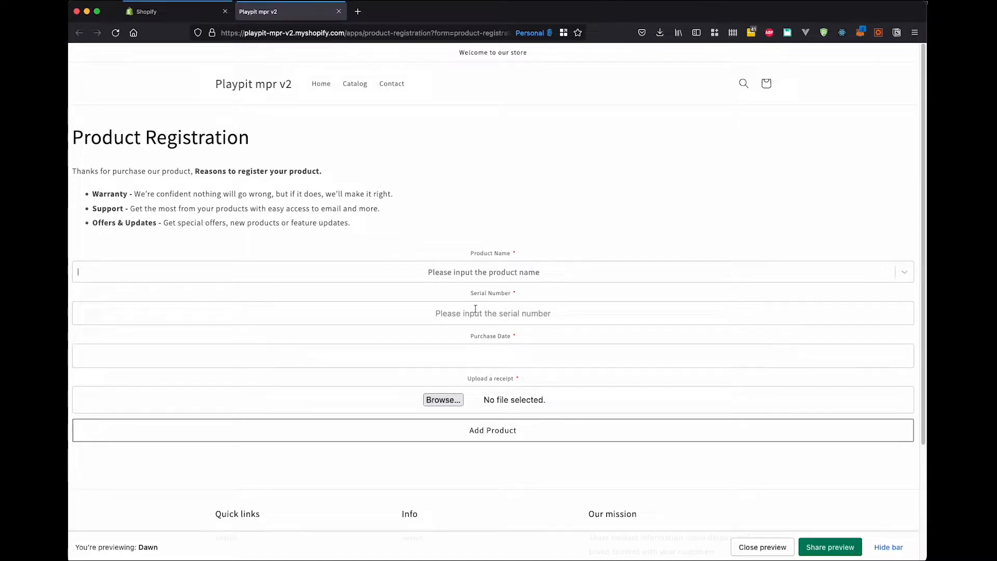
# Open the product registration form's settings and compare its introduction text with the storefront page.
pyautogui.click(176, 12)
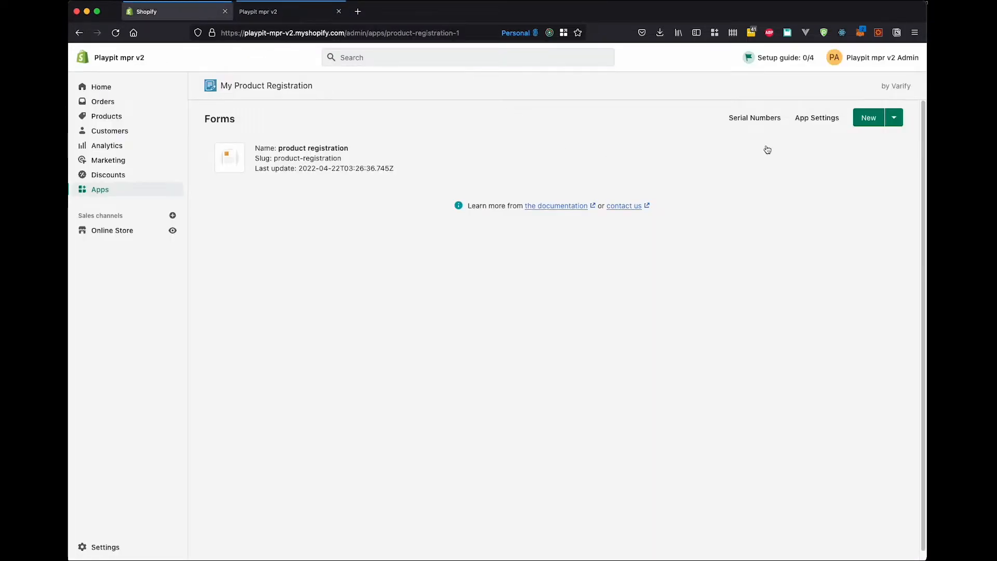
pyautogui.click(527, 151)
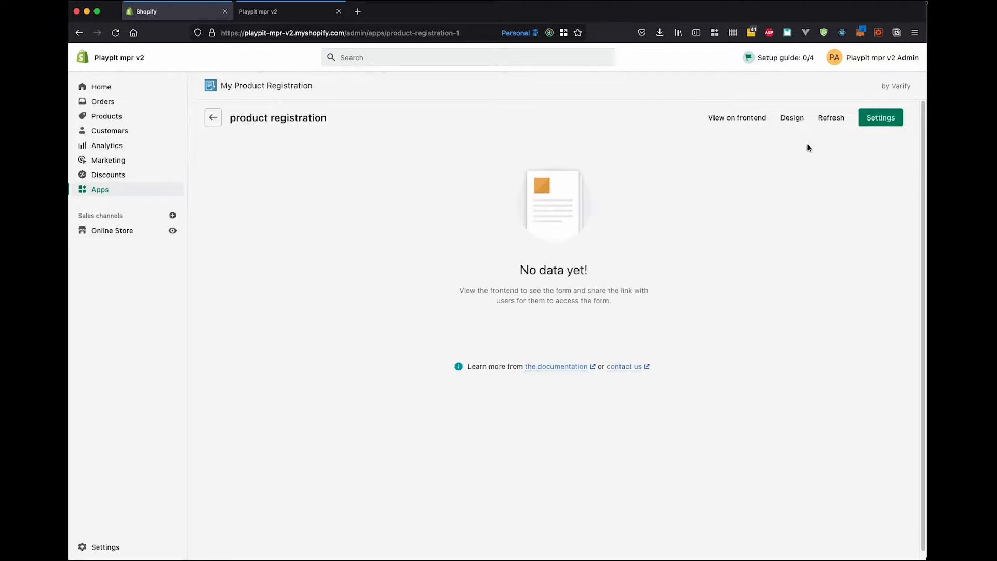
pyautogui.click(878, 120)
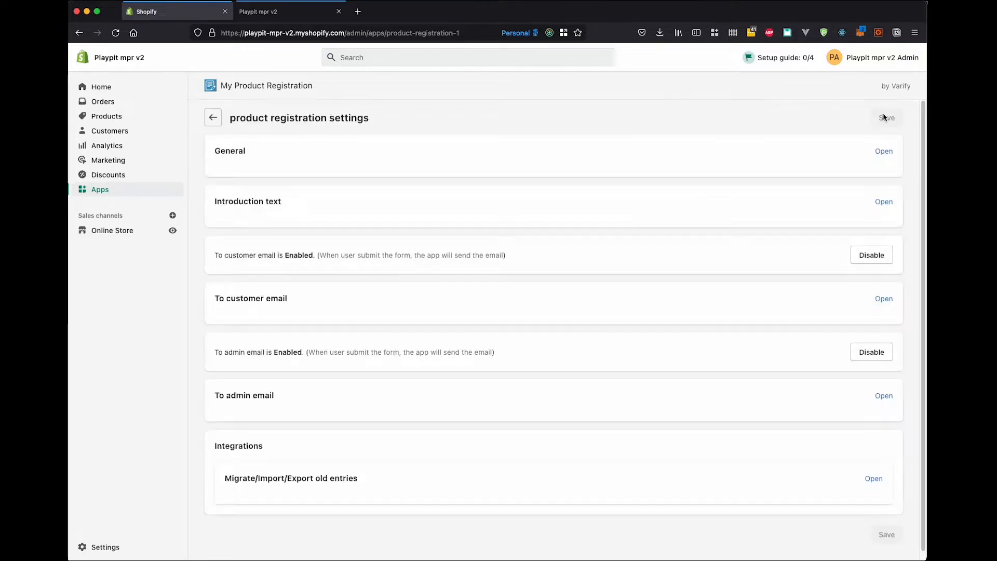
pyautogui.scroll(-1, 563, 178)
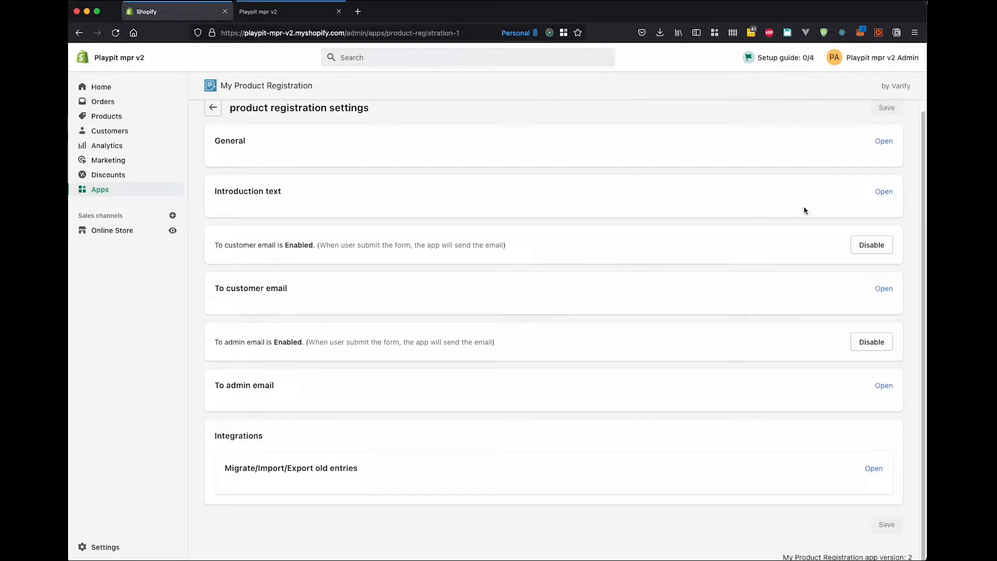
pyautogui.click(880, 193)
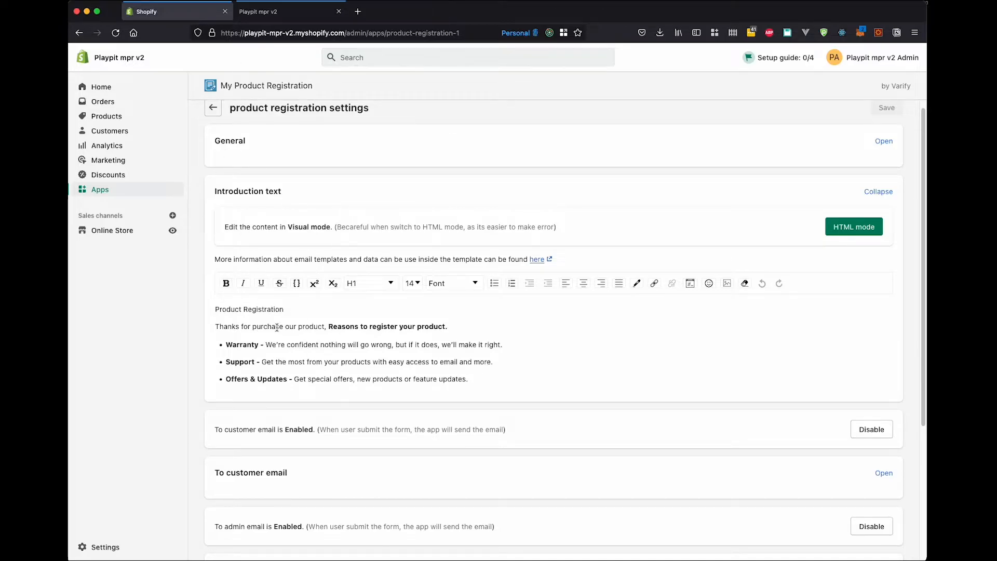
pyautogui.click(279, 11)
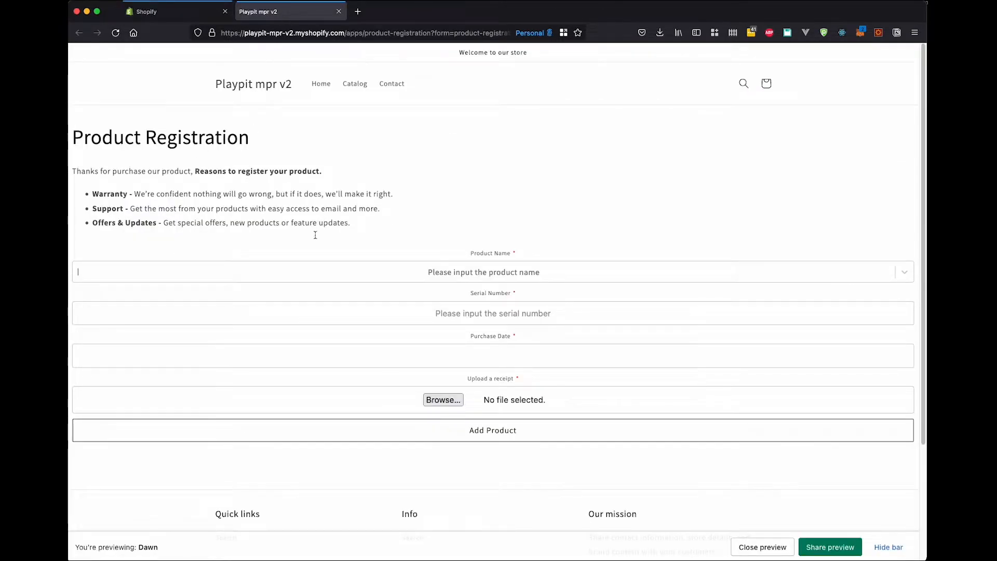
pyautogui.click(183, 9)
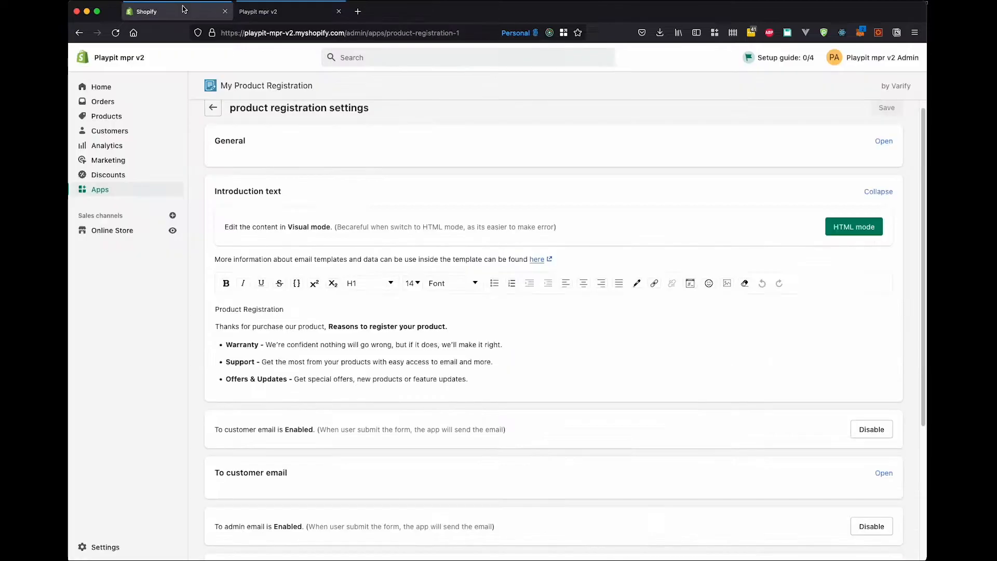
pyautogui.scroll(-5, 559, 252)
pyautogui.scroll(5, 559, 252)
# Leave the form settings and view the Serial Numbers page, including its new entry and CSV upload sections.
pyautogui.click(213, 119)
pyautogui.click(213, 118)
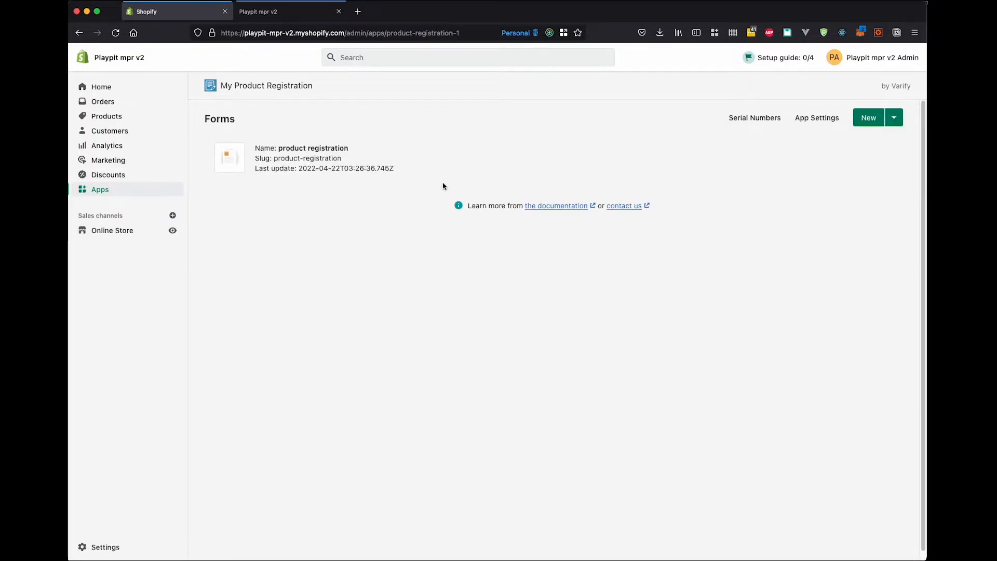
pyautogui.click(756, 120)
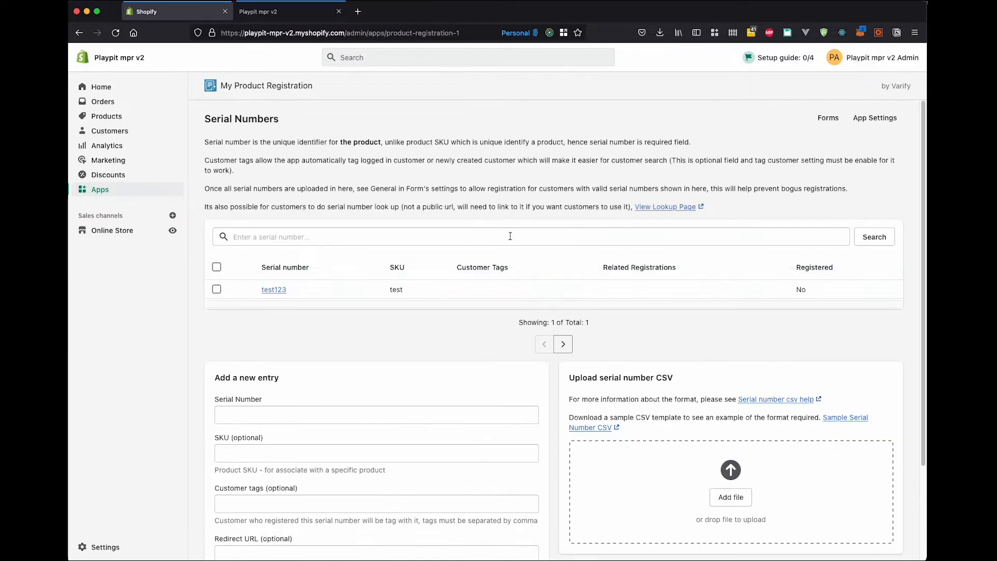
pyautogui.scroll(-3, 395, 311)
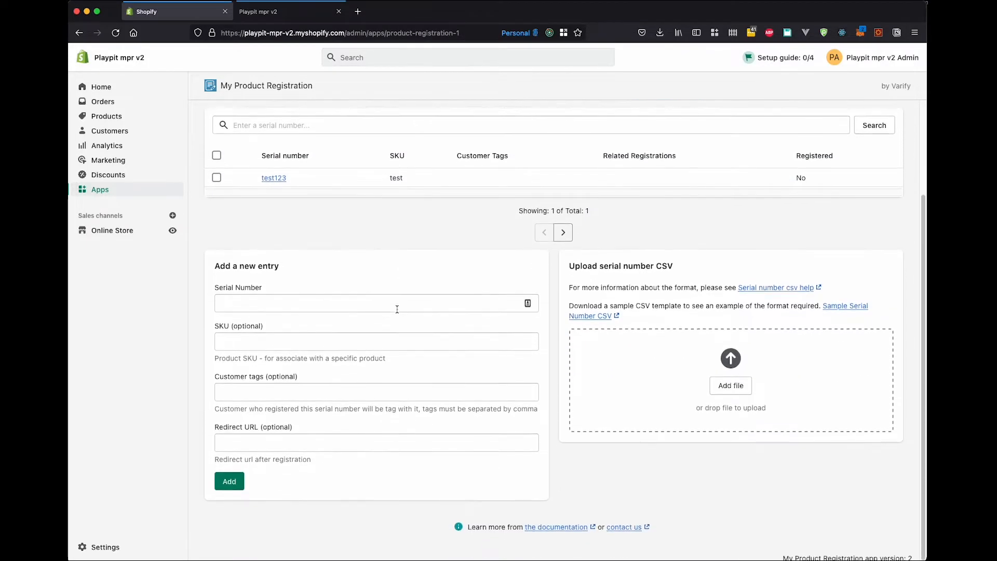
# Look through the app-wide General settings and return to the list of forms.
pyautogui.scroll(3, 397, 311)
pyautogui.scroll(-3, 370, 356)
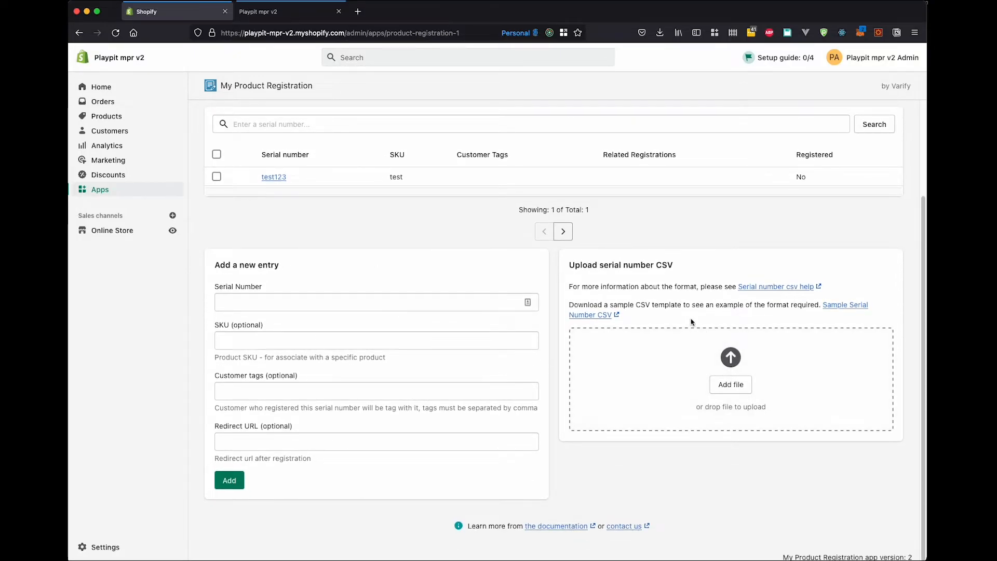
pyautogui.scroll(3, 675, 320)
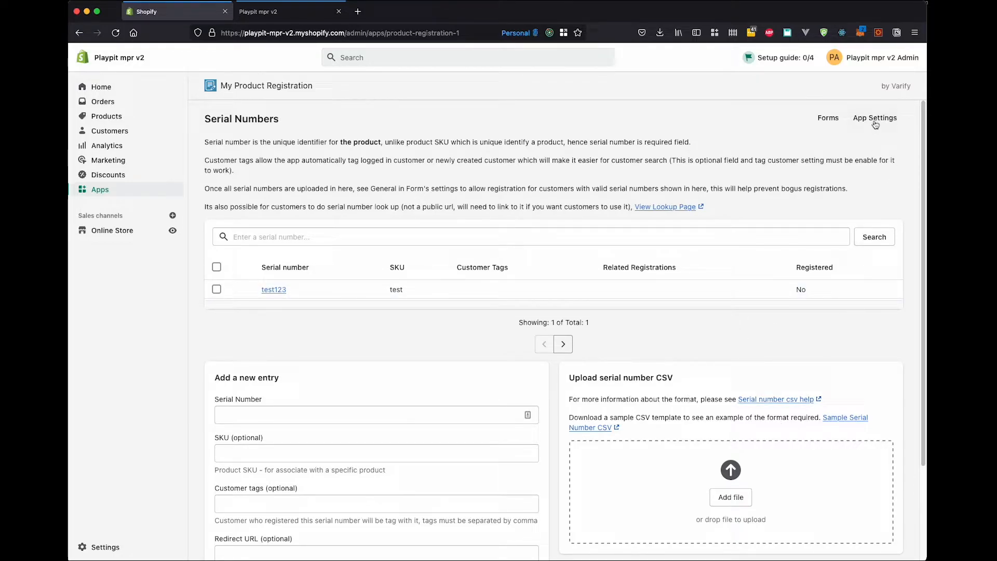
pyautogui.click(875, 119)
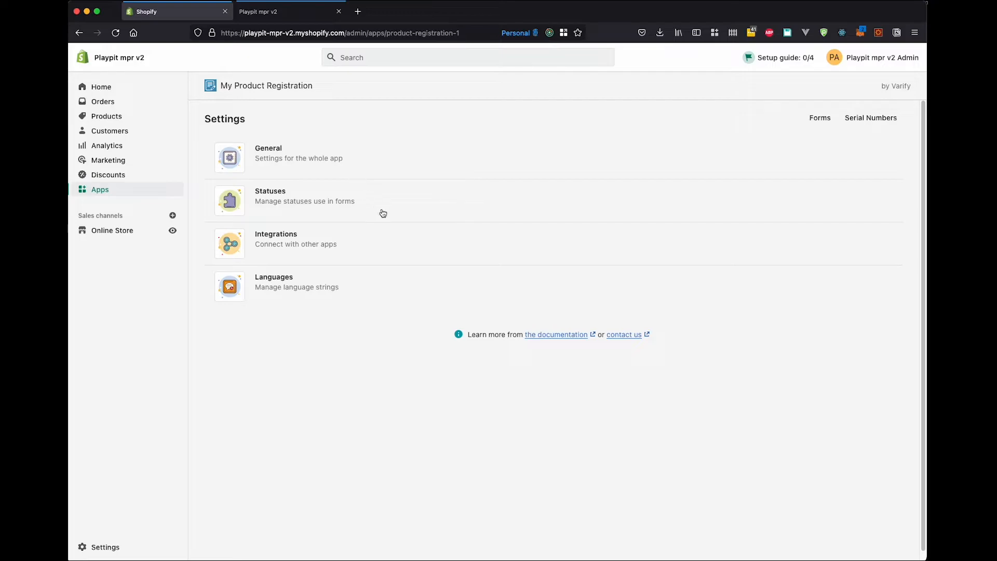
pyautogui.click(324, 162)
pyautogui.scroll(-10, 481, 290)
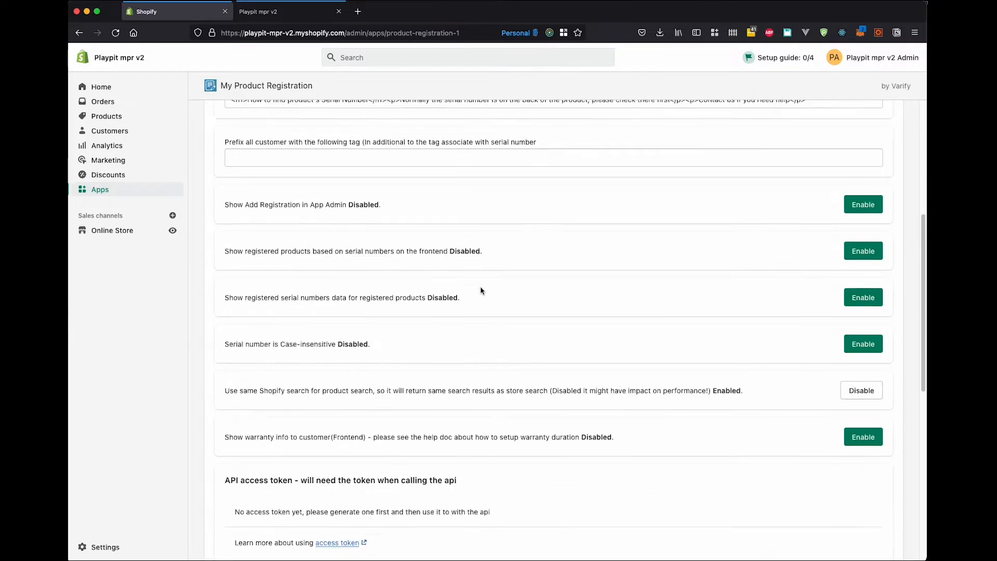
pyautogui.scroll(-3, 370, 417)
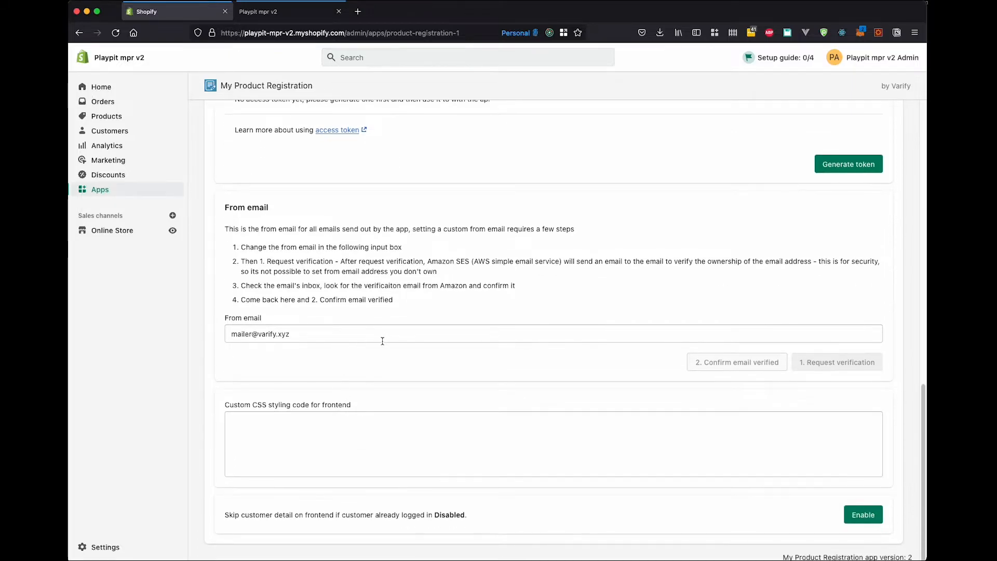
pyautogui.scroll(15, 387, 339)
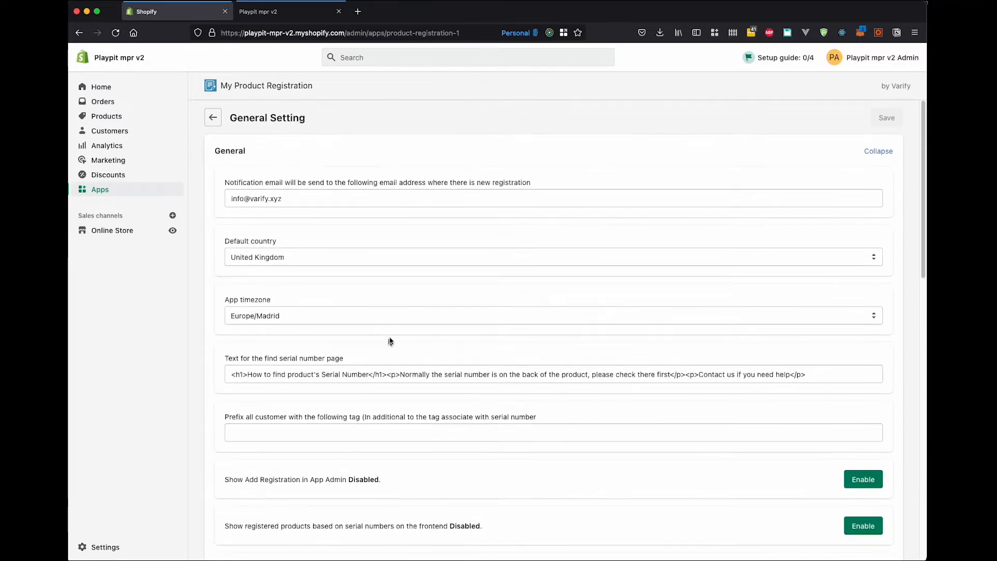
pyautogui.click(212, 118)
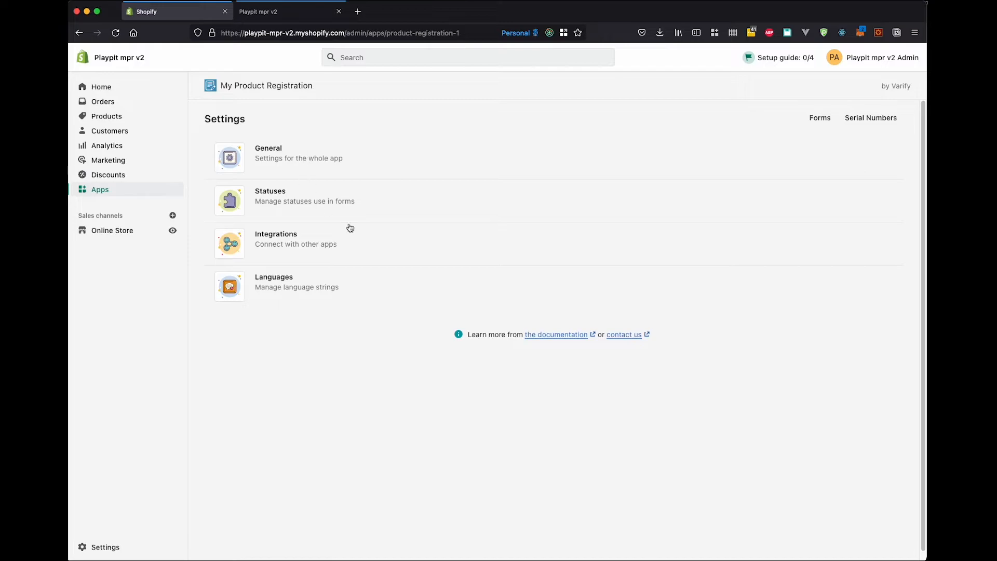
pyautogui.click(826, 120)
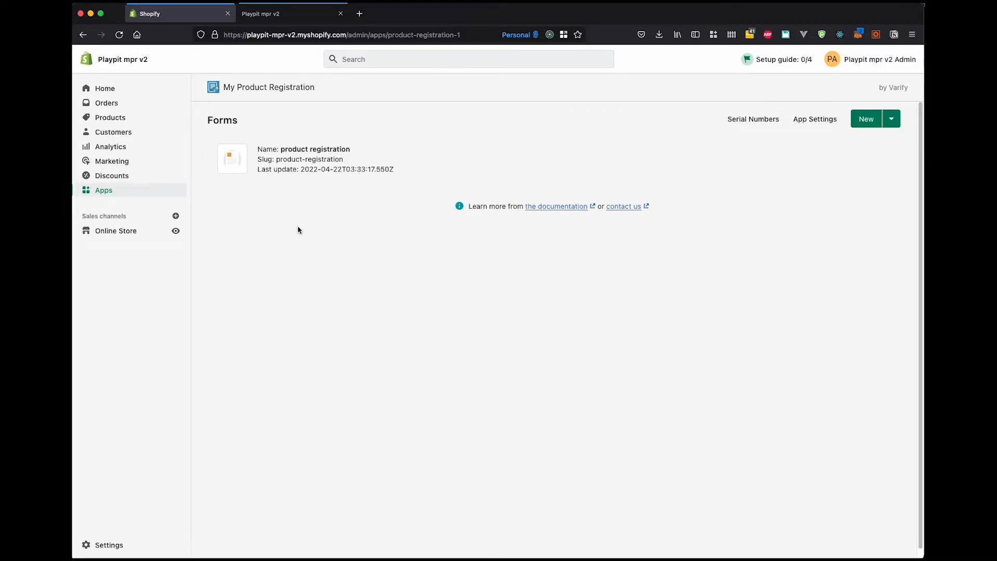
# On the storefront registration form, search for "shirt" and choose "short sleeve t shirt" as the product name.
pyautogui.click(270, 14)
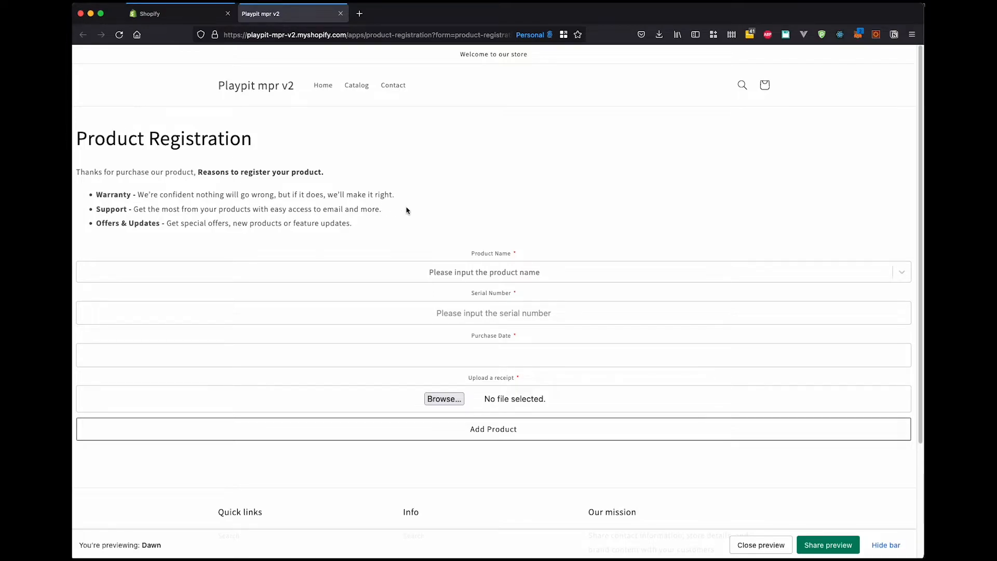
pyautogui.click(484, 273)
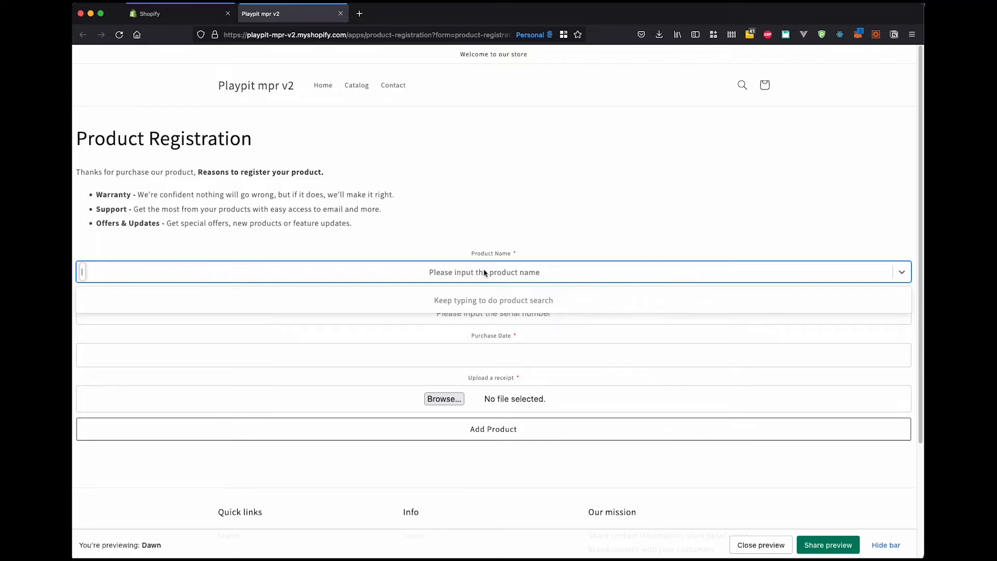
pyautogui.write('shir')
pyautogui.write('t')
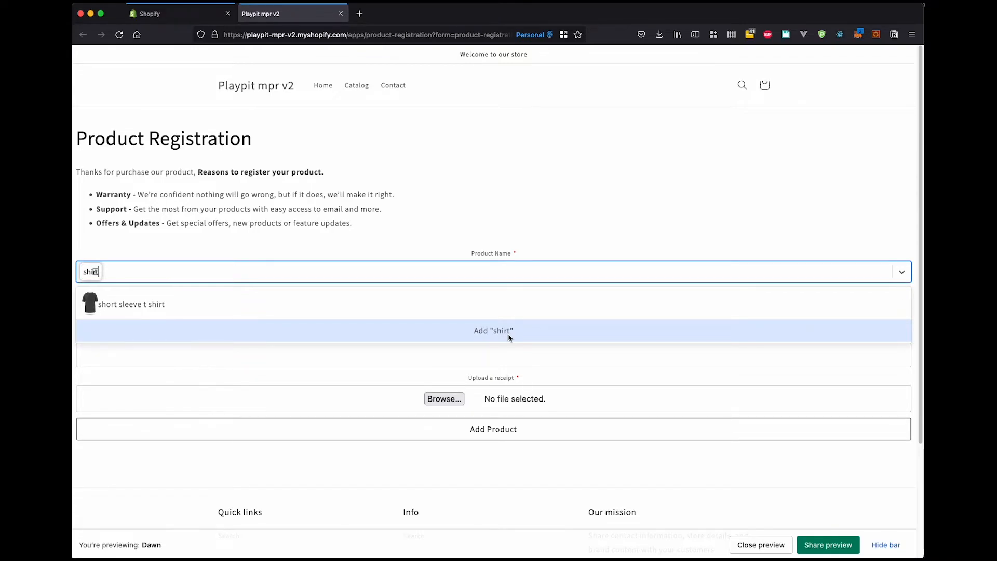
pyautogui.click(513, 307)
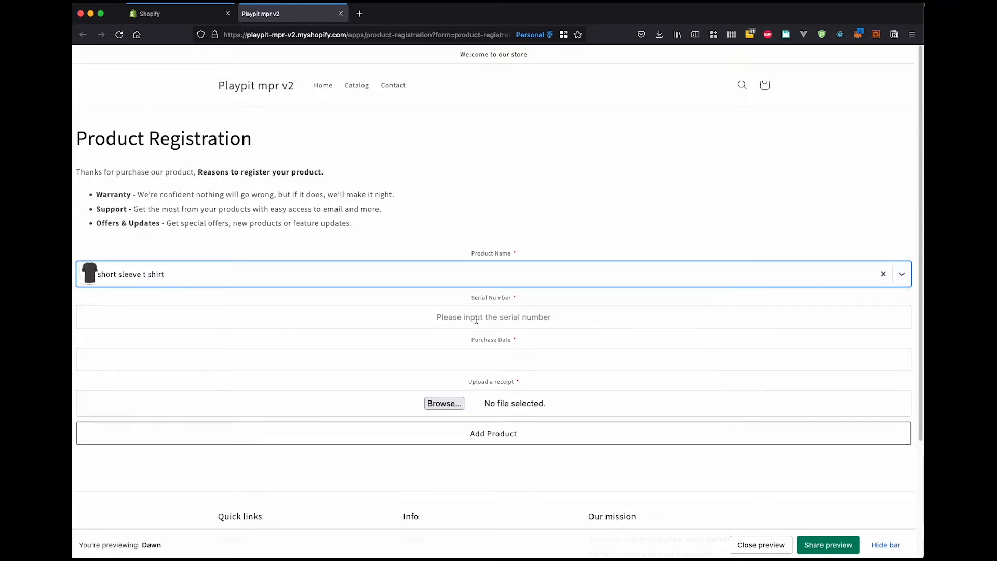
pyautogui.click(486, 319)
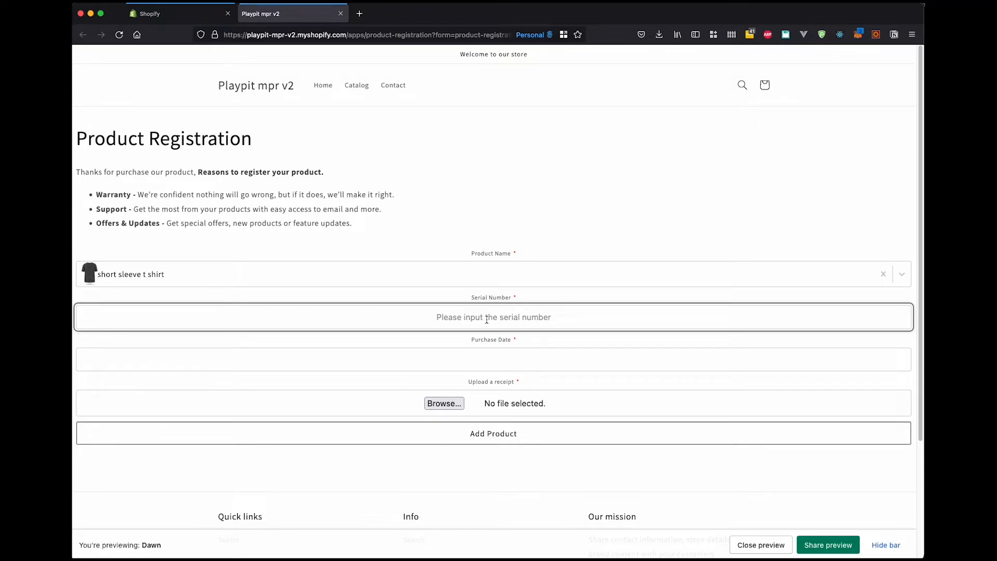
pyautogui.write('3213213213')
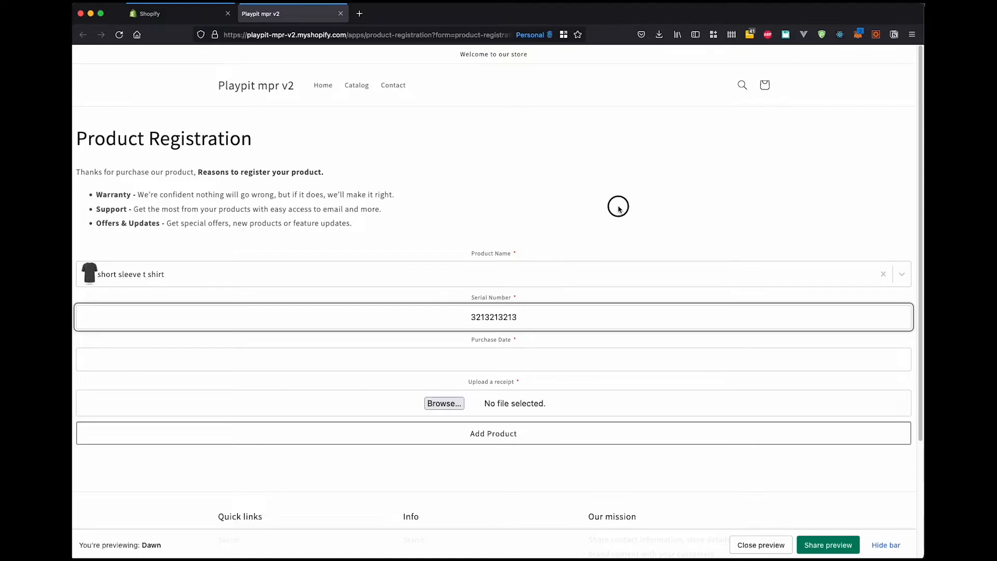
pyautogui.press('Return')
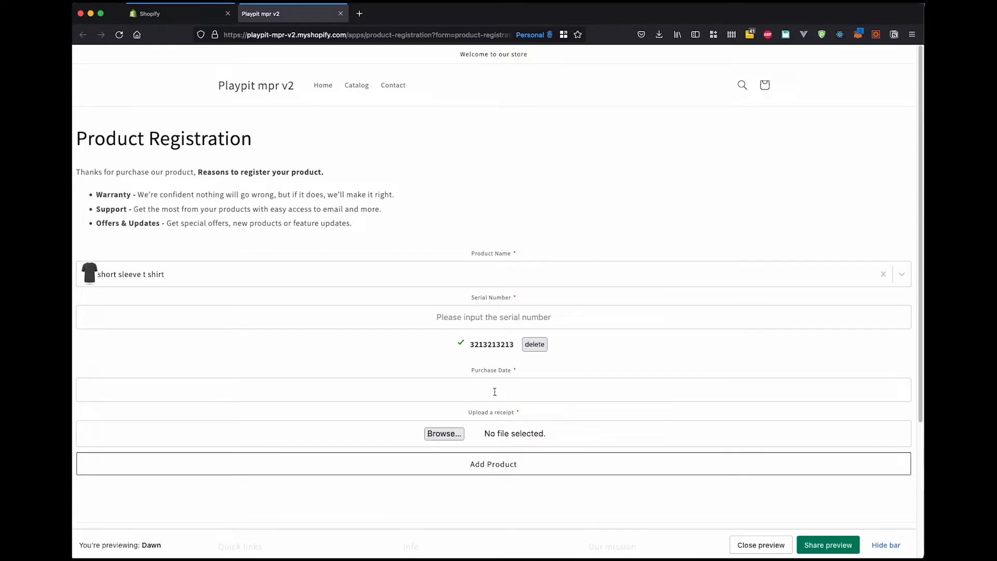
pyautogui.click(494, 392)
pyautogui.click(123, 448)
pyautogui.click(490, 410)
# Upload "t shirt.jpg" from Downloads as the receipt and add the product to the registration.
pyautogui.click(452, 432)
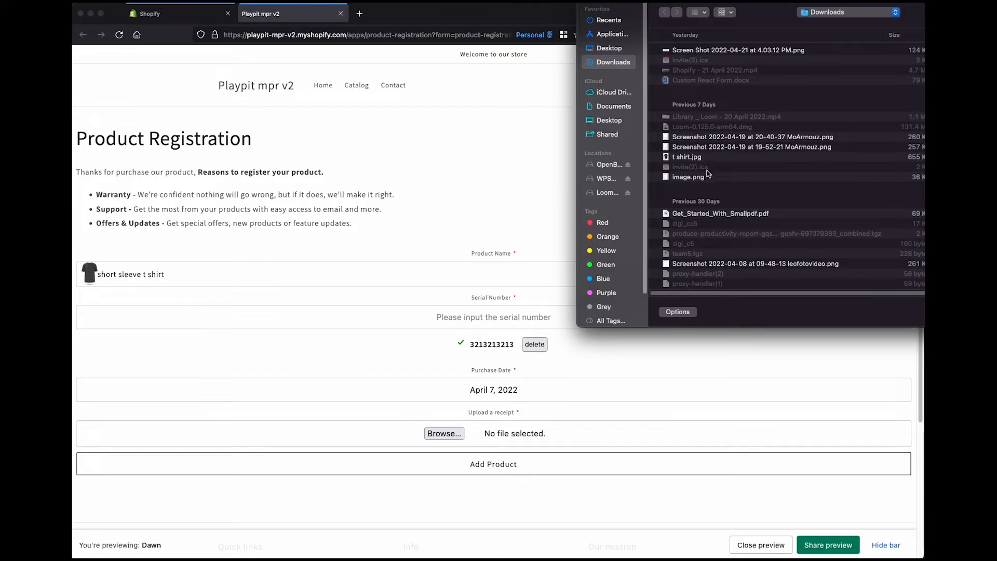
pyautogui.doubleClick(696, 157)
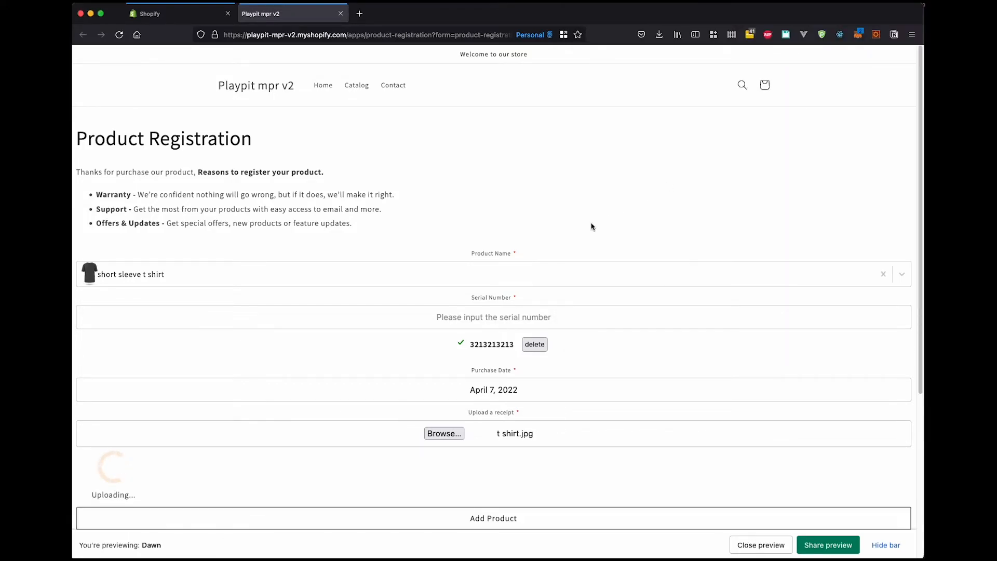
pyautogui.scroll(-5, 592, 226)
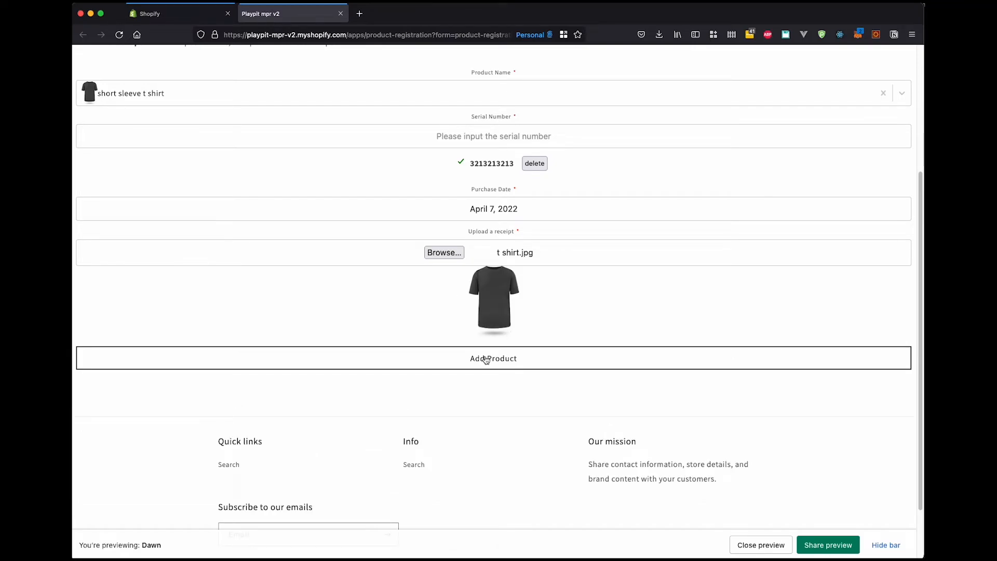
pyautogui.click(486, 359)
# Fill in the customer's first name, last name and email address below the added product.
pyautogui.scroll(3, 505, 229)
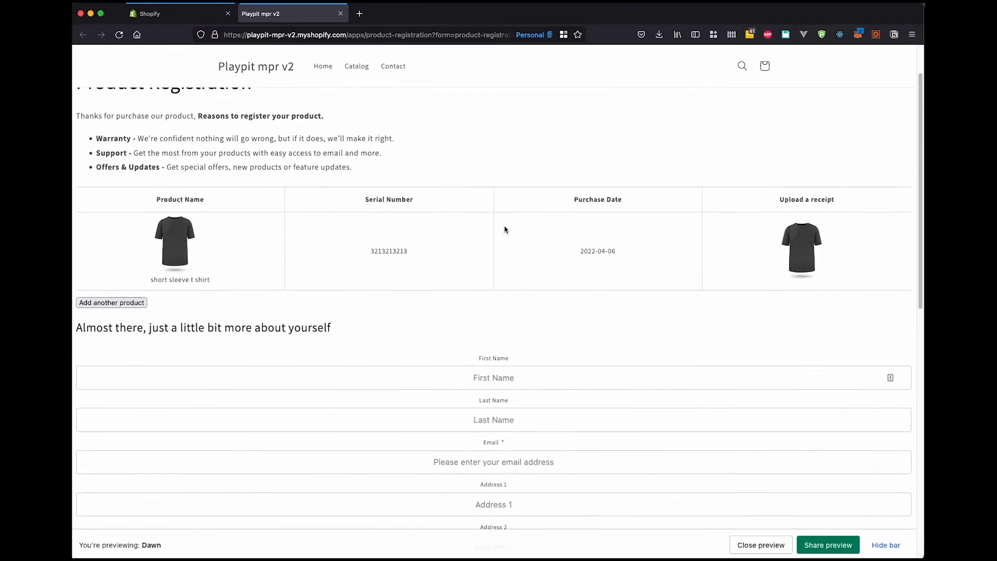
pyautogui.scroll(-5, 504, 230)
pyautogui.scroll(2, 503, 223)
pyautogui.click(501, 218)
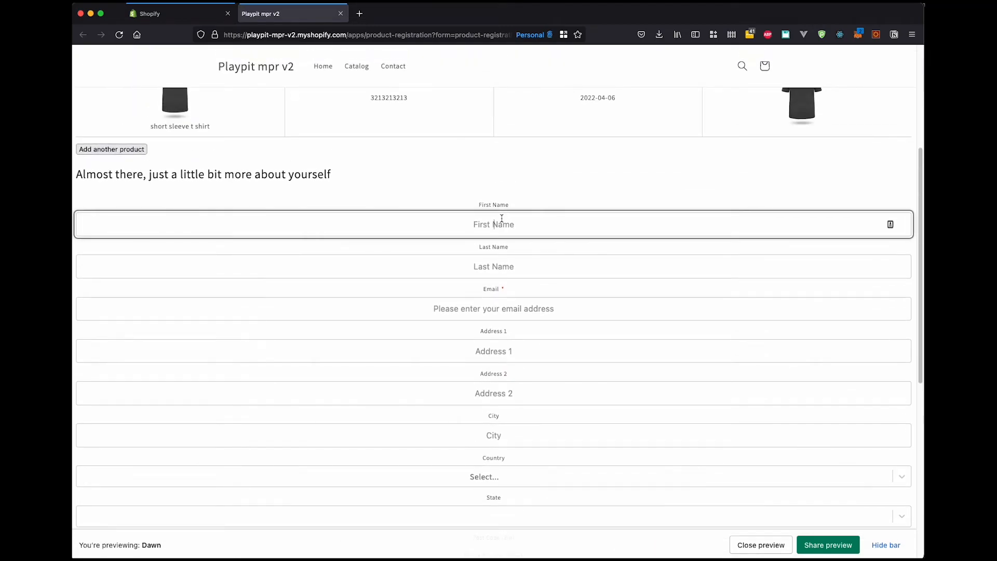
pyautogui.write('Test')
pyautogui.press('Tab')
pyautogui.write('Tester')
pyautogui.press('Tab')
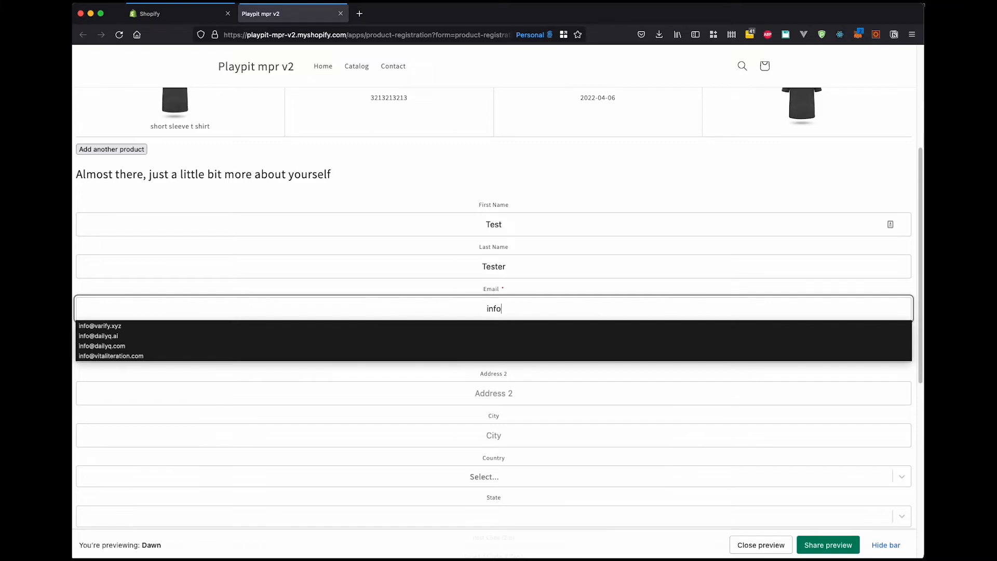
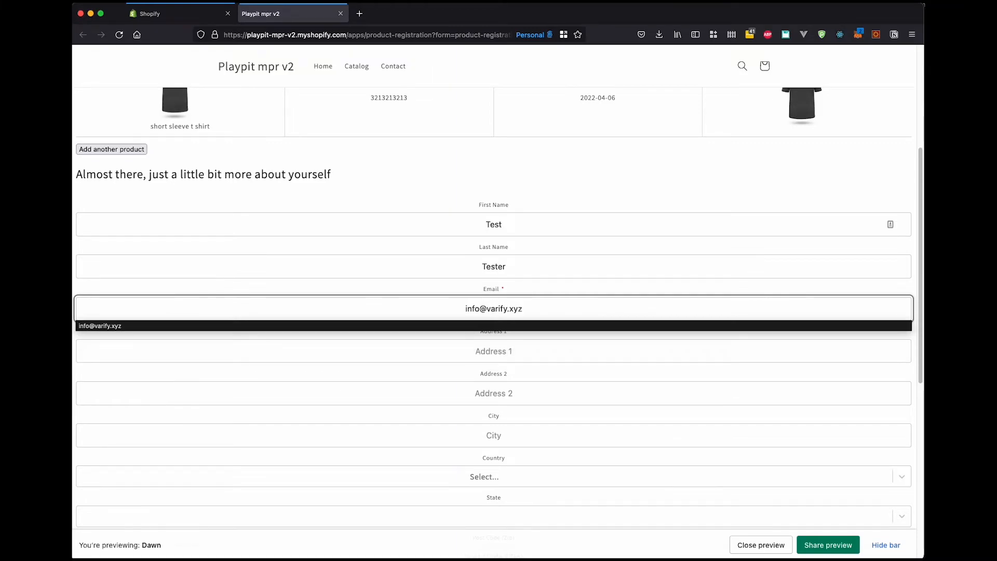
# Fill in both lines of the customer's street address and the city.
pyautogui.press('Tab')
pyautogui.press('Tab')
pyautogui.press('Tab')
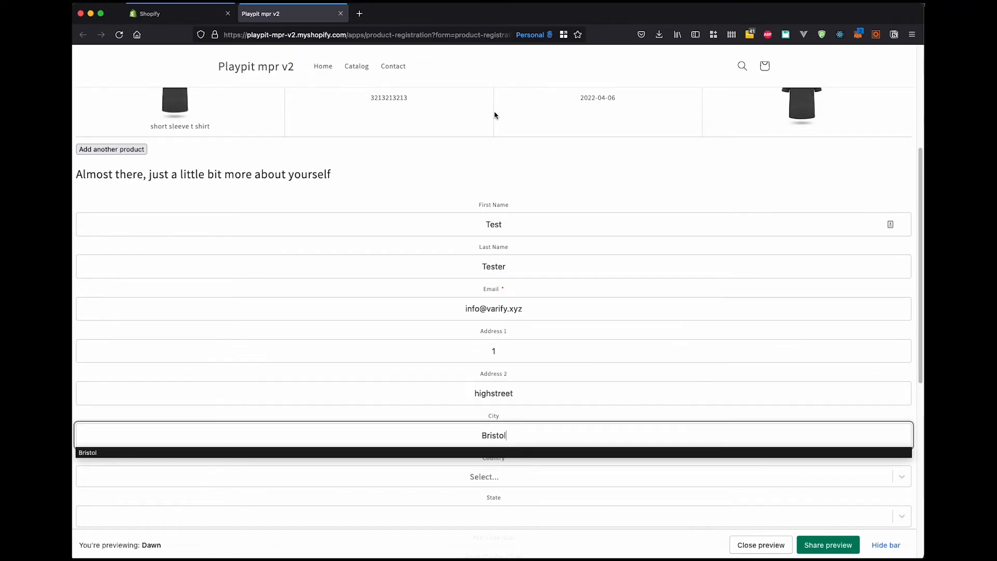
pyautogui.click(517, 155)
# Set the customer's country to United Kingdom.
pyautogui.scroll(-5, 518, 167)
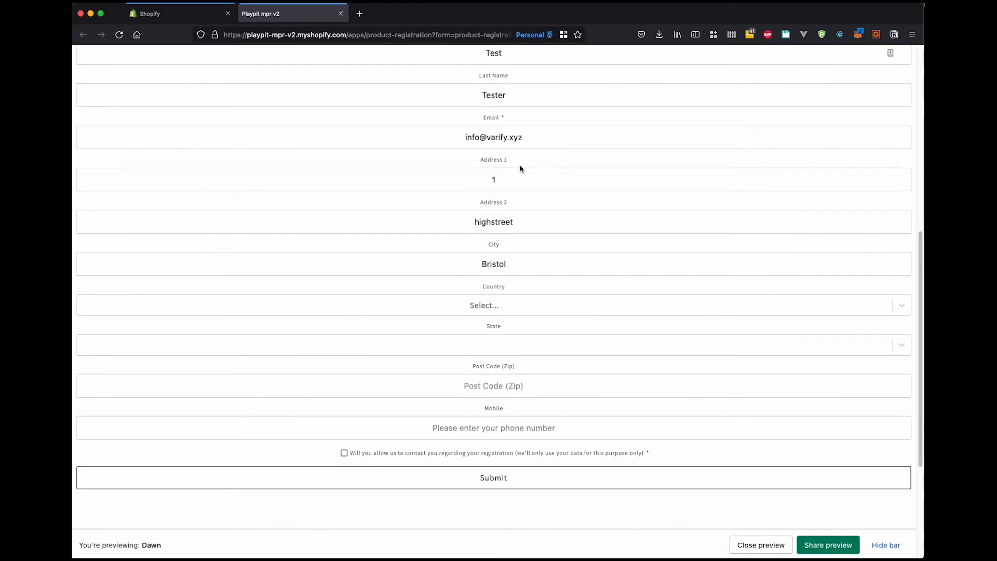
pyautogui.click(524, 309)
pyautogui.scroll(-20, 561, 394)
pyautogui.scroll(-20, 561, 393)
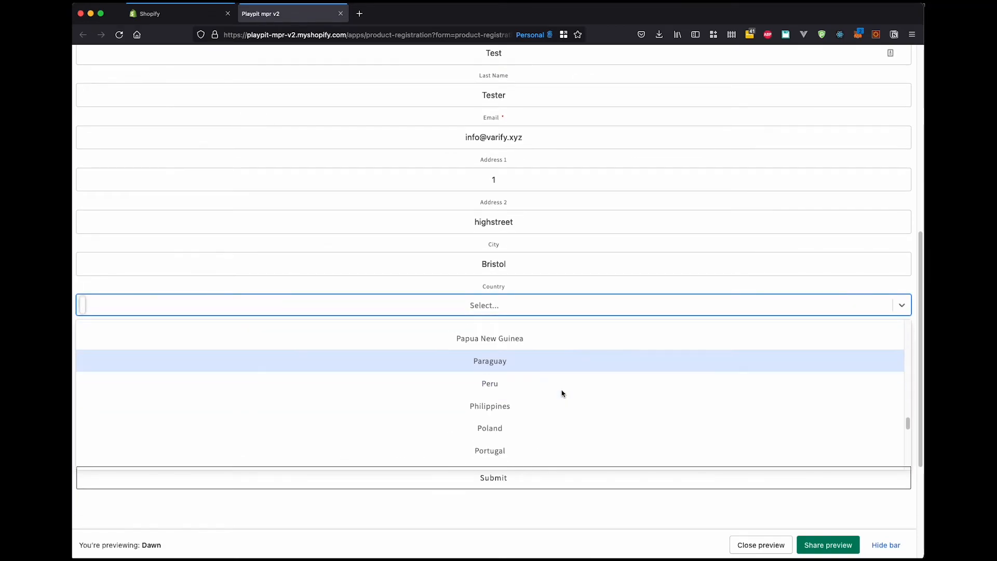
pyautogui.scroll(5, 561, 393)
pyautogui.scroll(-4, 562, 393)
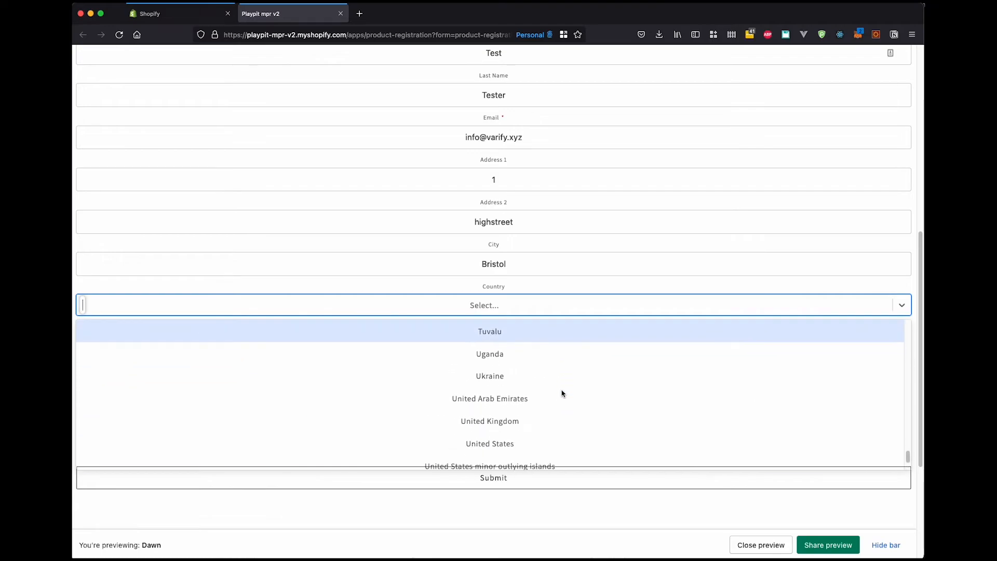
pyautogui.click(544, 340)
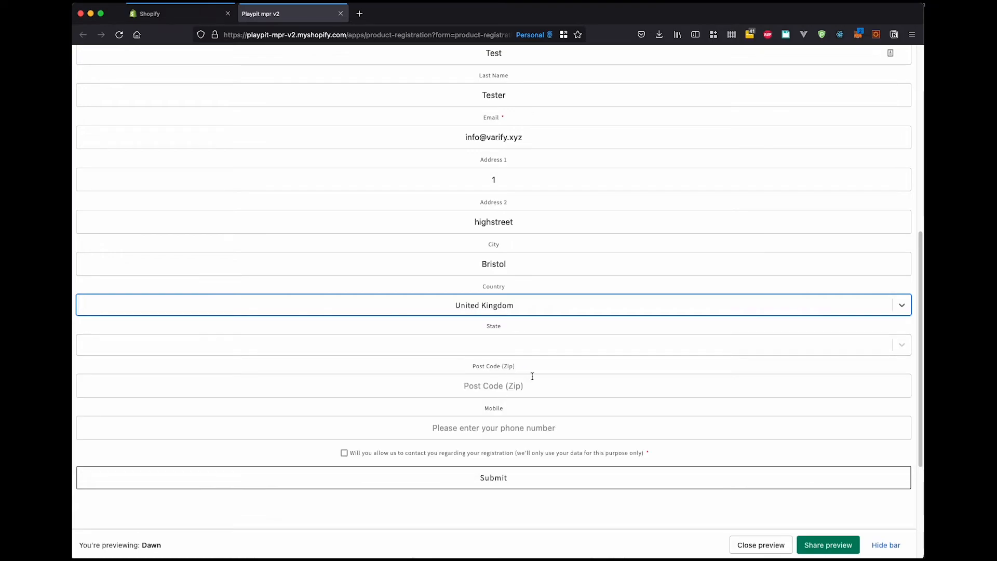
# Choose Bristol as the customer's state.
pyautogui.click(532, 347)
pyautogui.scroll(-3, 532, 401)
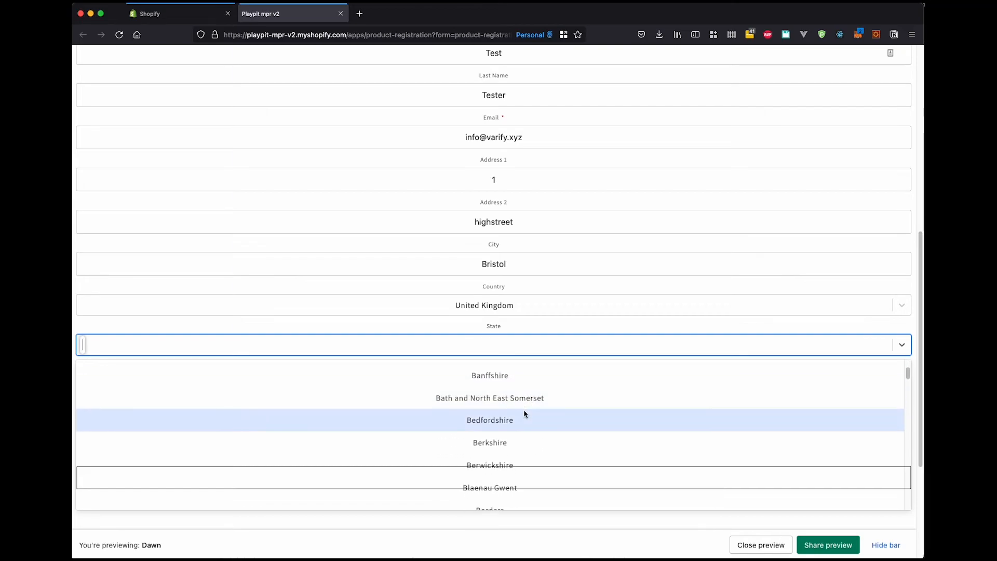
pyautogui.scroll(-4, 525, 414)
pyautogui.click(523, 413)
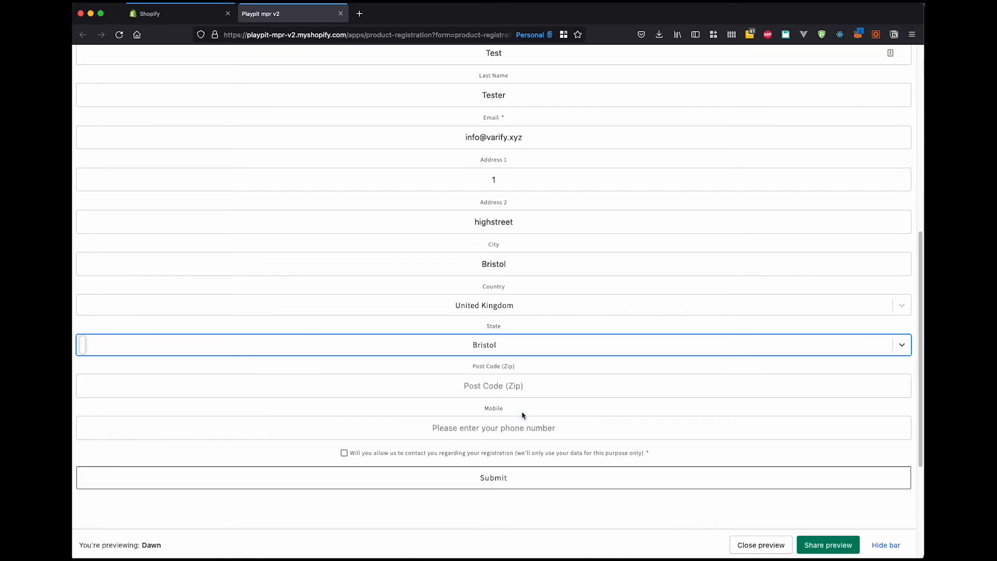
# Complete the form with the customer's post code and the consent to be contacted, and submit the registration.
pyautogui.click(506, 390)
pyautogui.write('32132132')
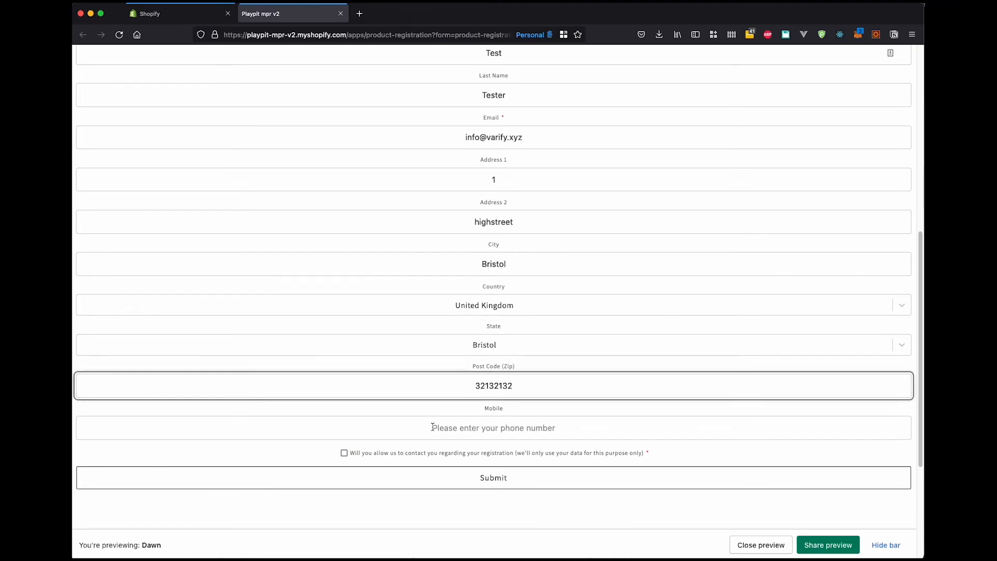
pyautogui.click(462, 454)
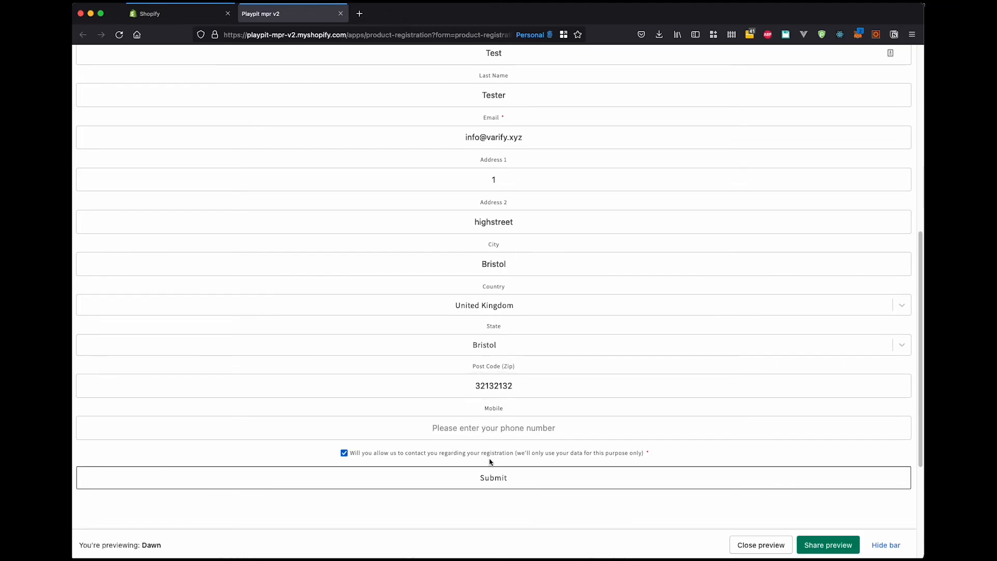
pyautogui.click(498, 477)
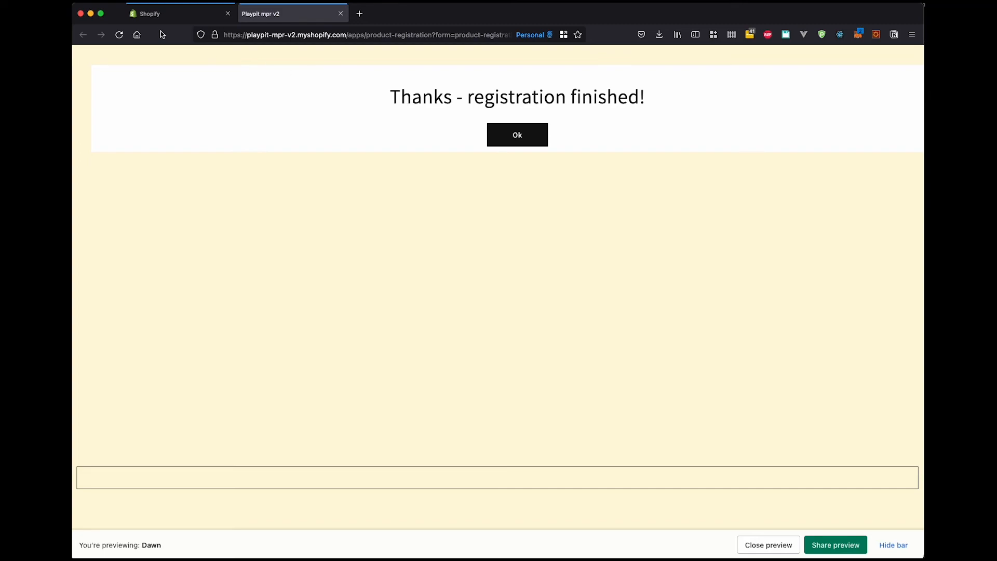
# Switch back to the Shopify admin and open the product registration form's page.
pyautogui.click(164, 16)
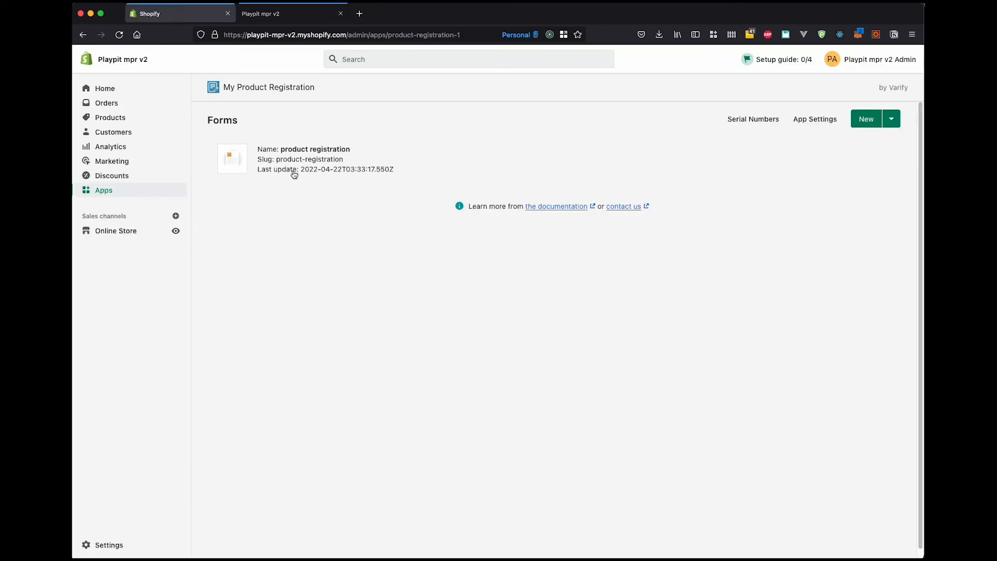
pyautogui.click(315, 162)
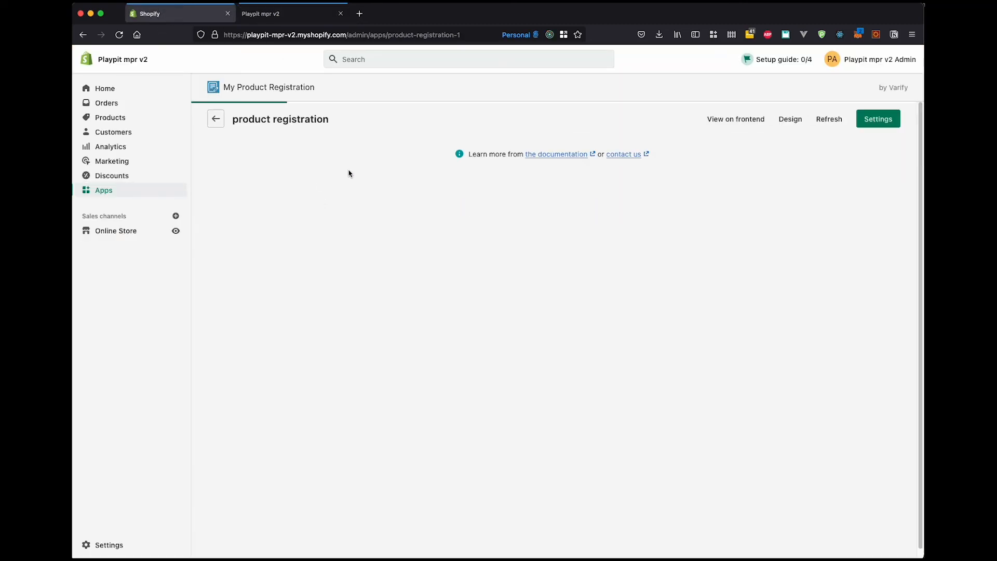